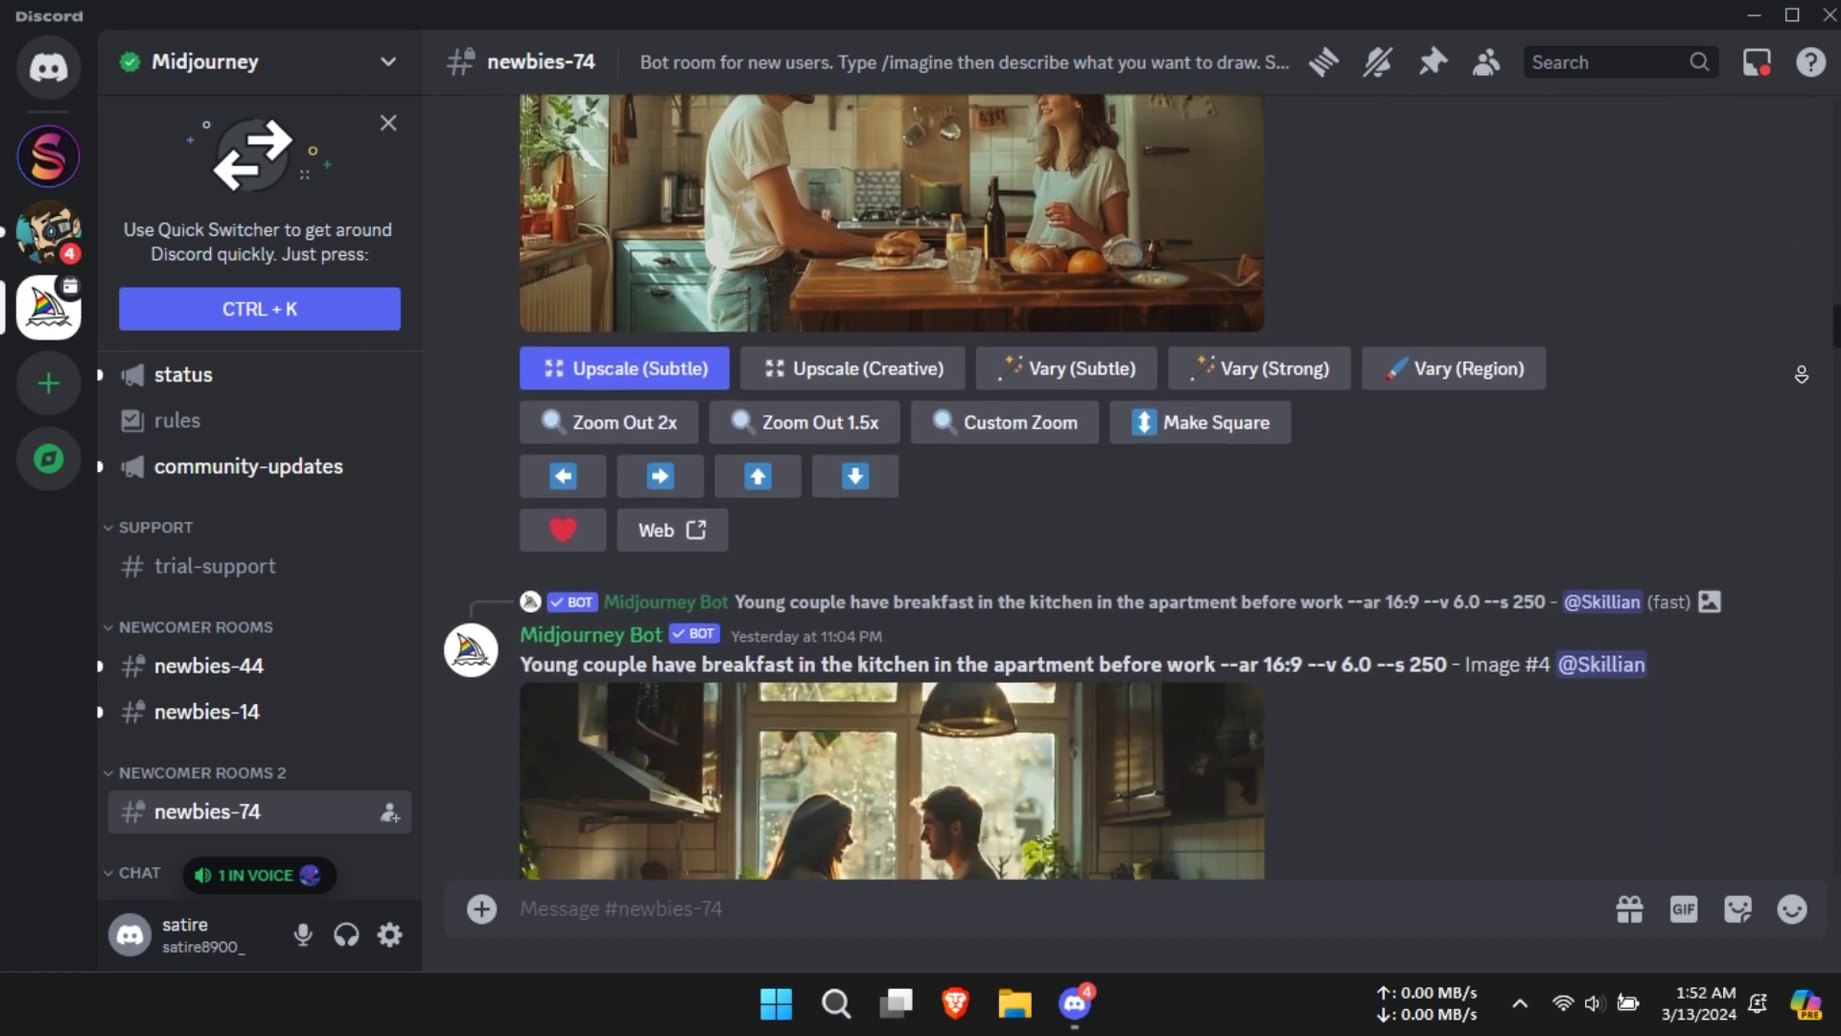
scroll(1800, 374, "down", 3)
scroll(1800, 374, "down", 3)
scroll(1800, 375, "down", 3)
scroll(1800, 374, "down", 3)
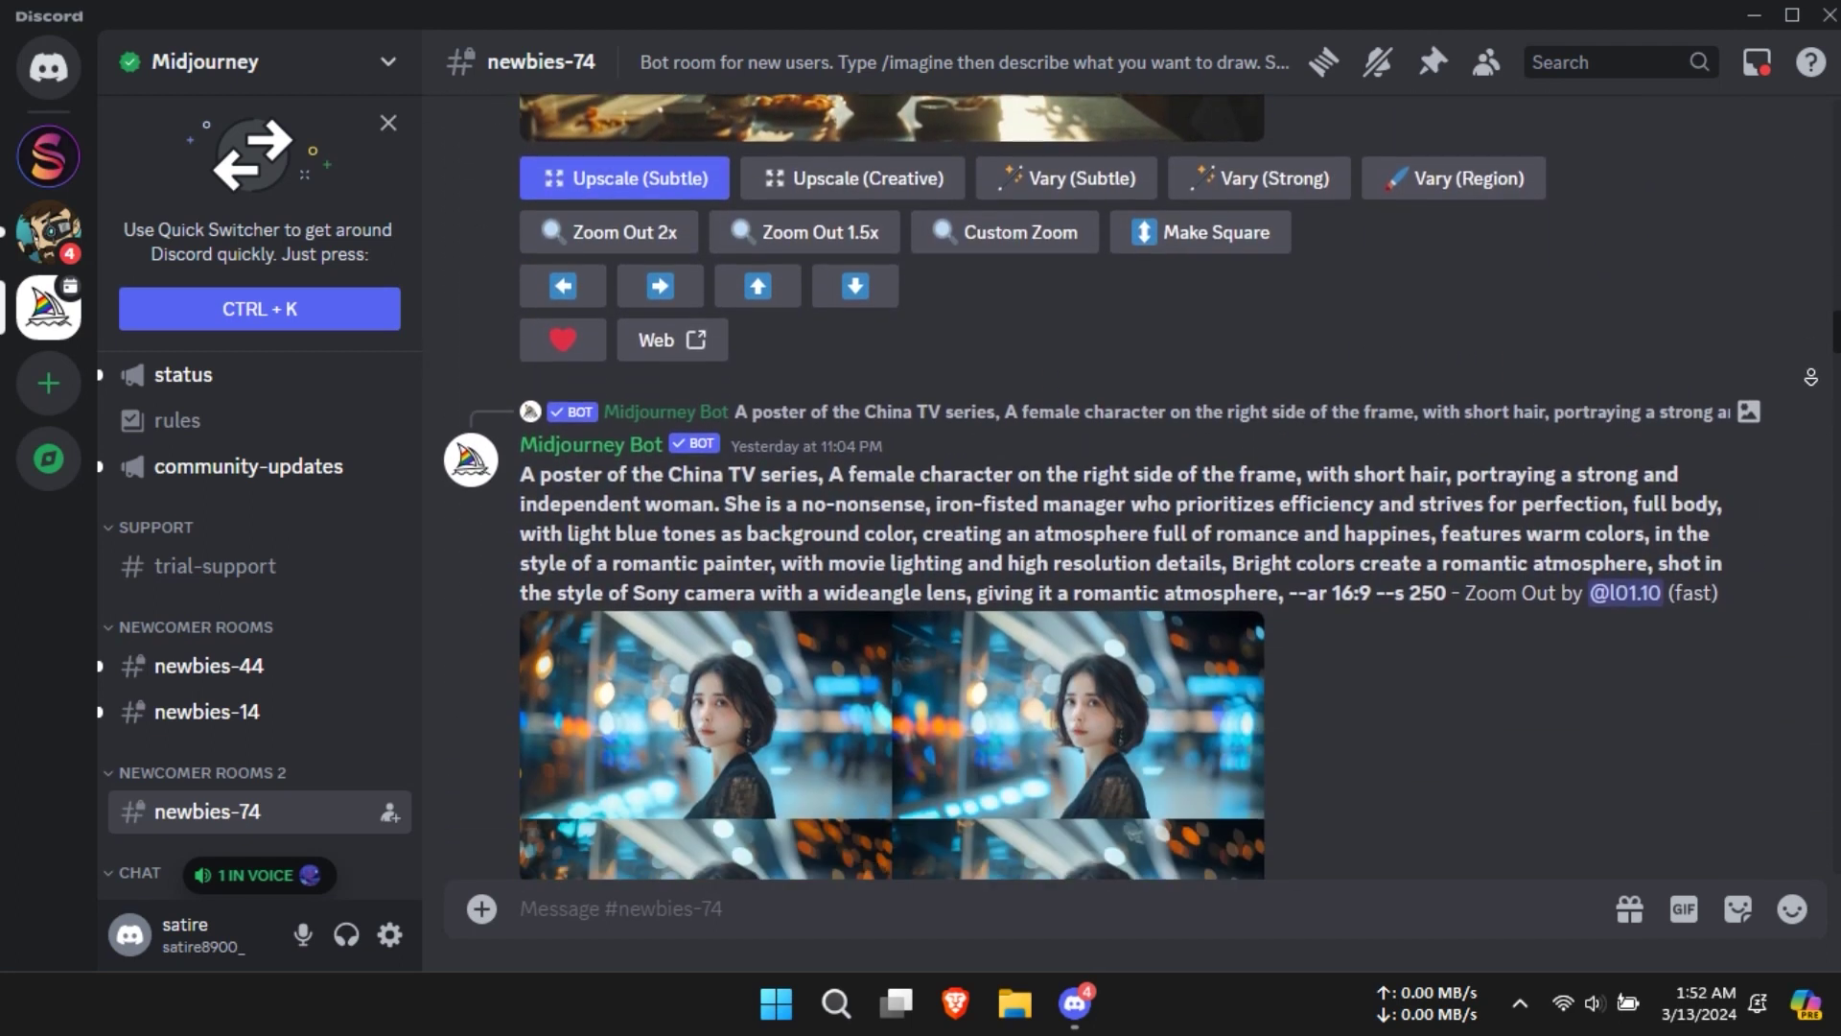
scroll(1811, 377, "down", 3)
scroll(1812, 377, "down", 3)
scroll(1811, 377, "down", 3)
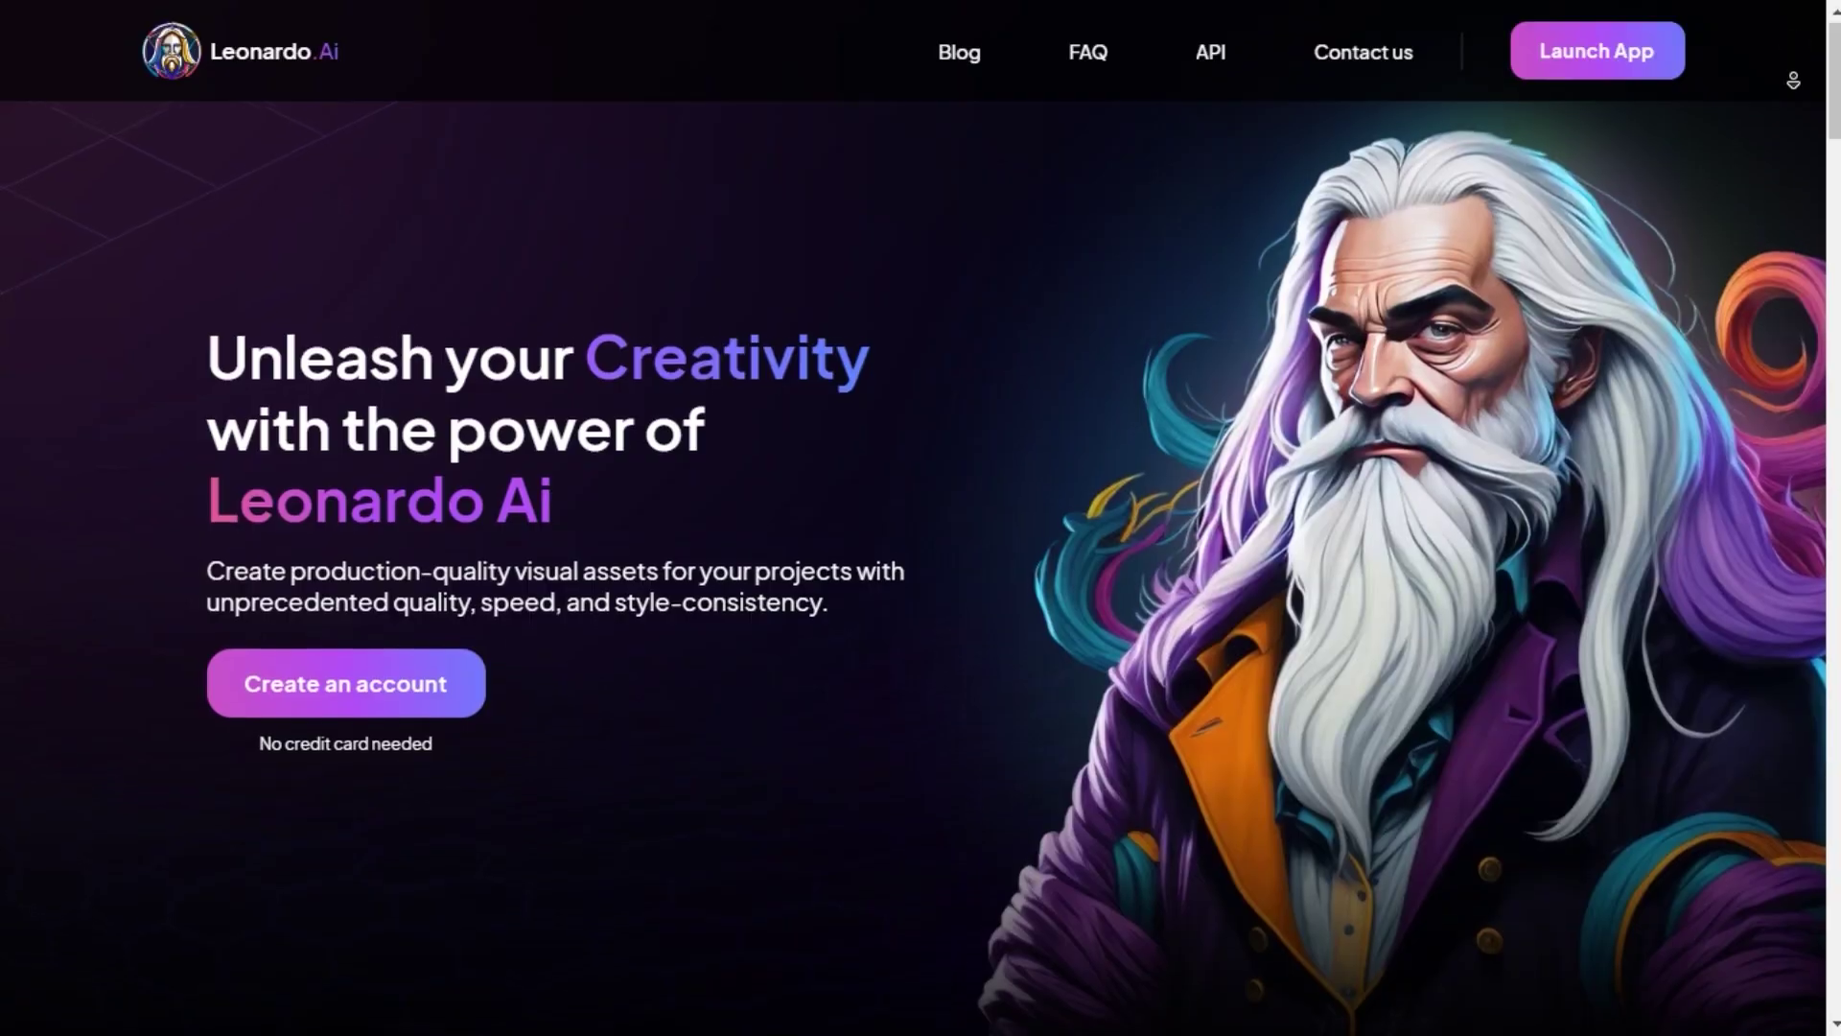
scroll(1794, 80, "down", 2)
scroll(1795, 87, "down", 3)
scroll(1795, 102, "down", 2)
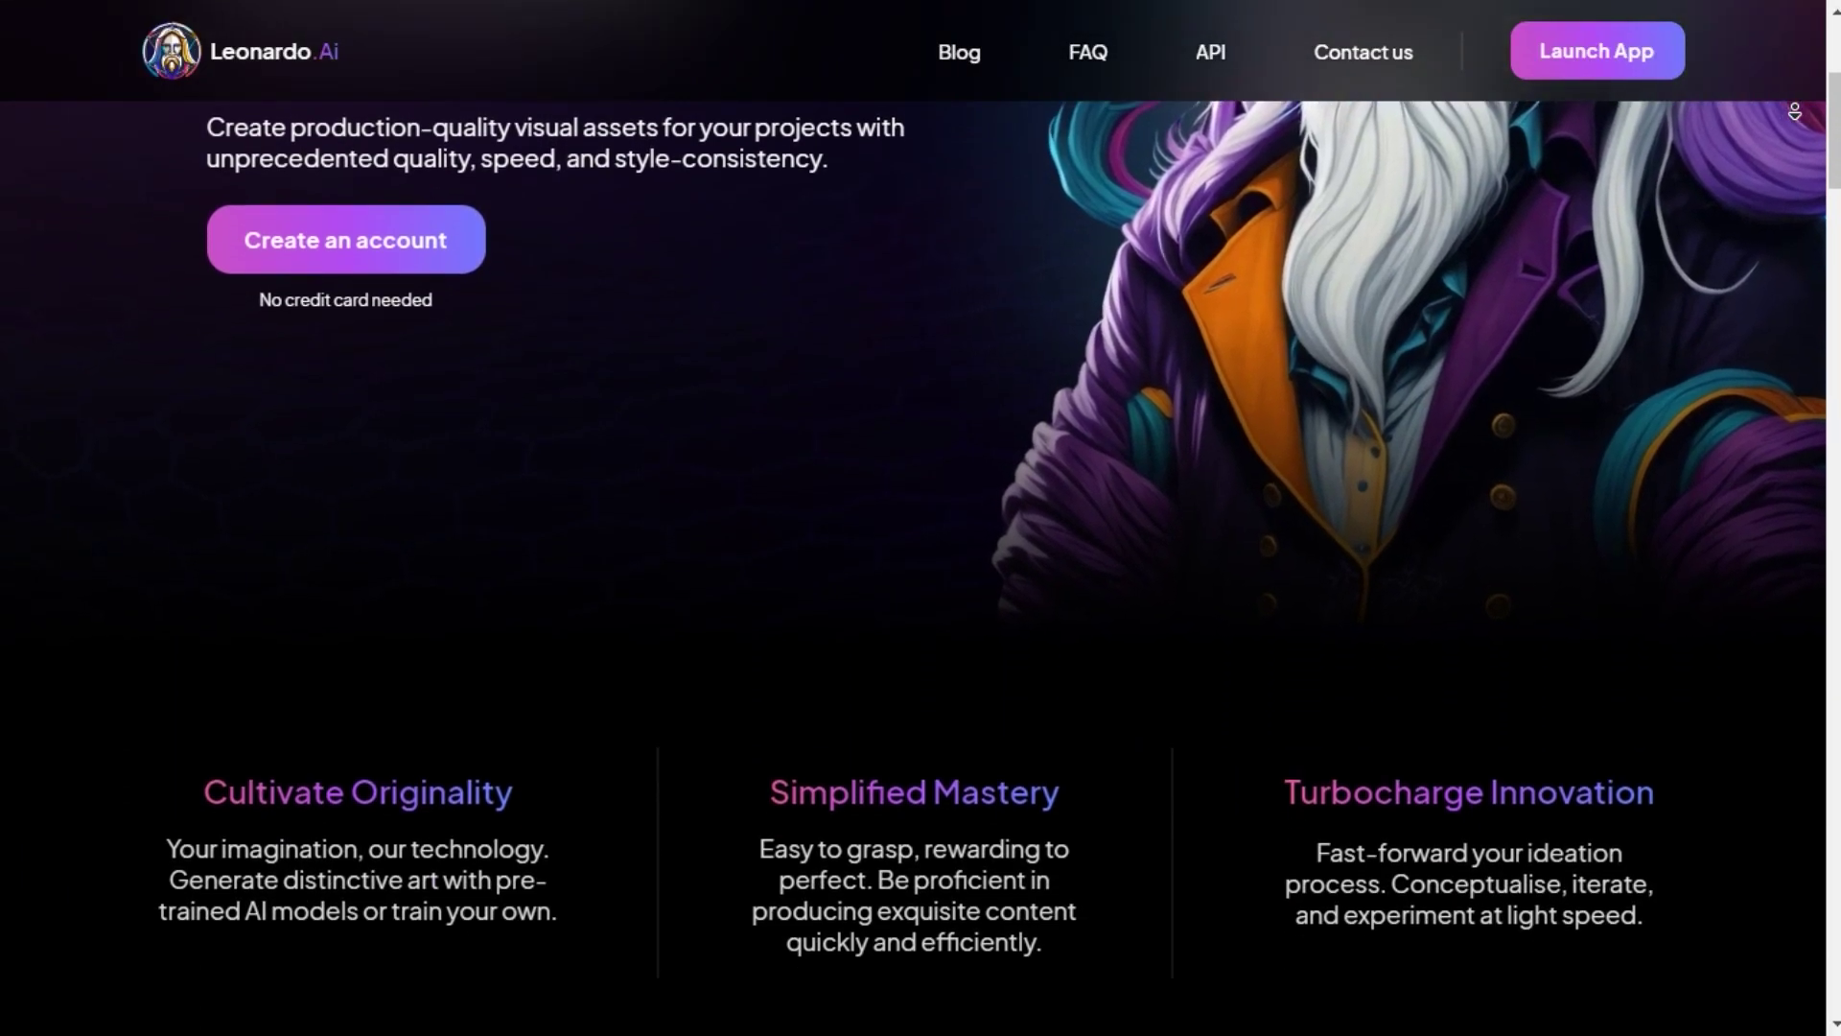
scroll(1796, 111, "down", 3)
scroll(1797, 111, "down", 3)
scroll(1796, 115, "down", 3)
scroll(1798, 119, "down", 3)
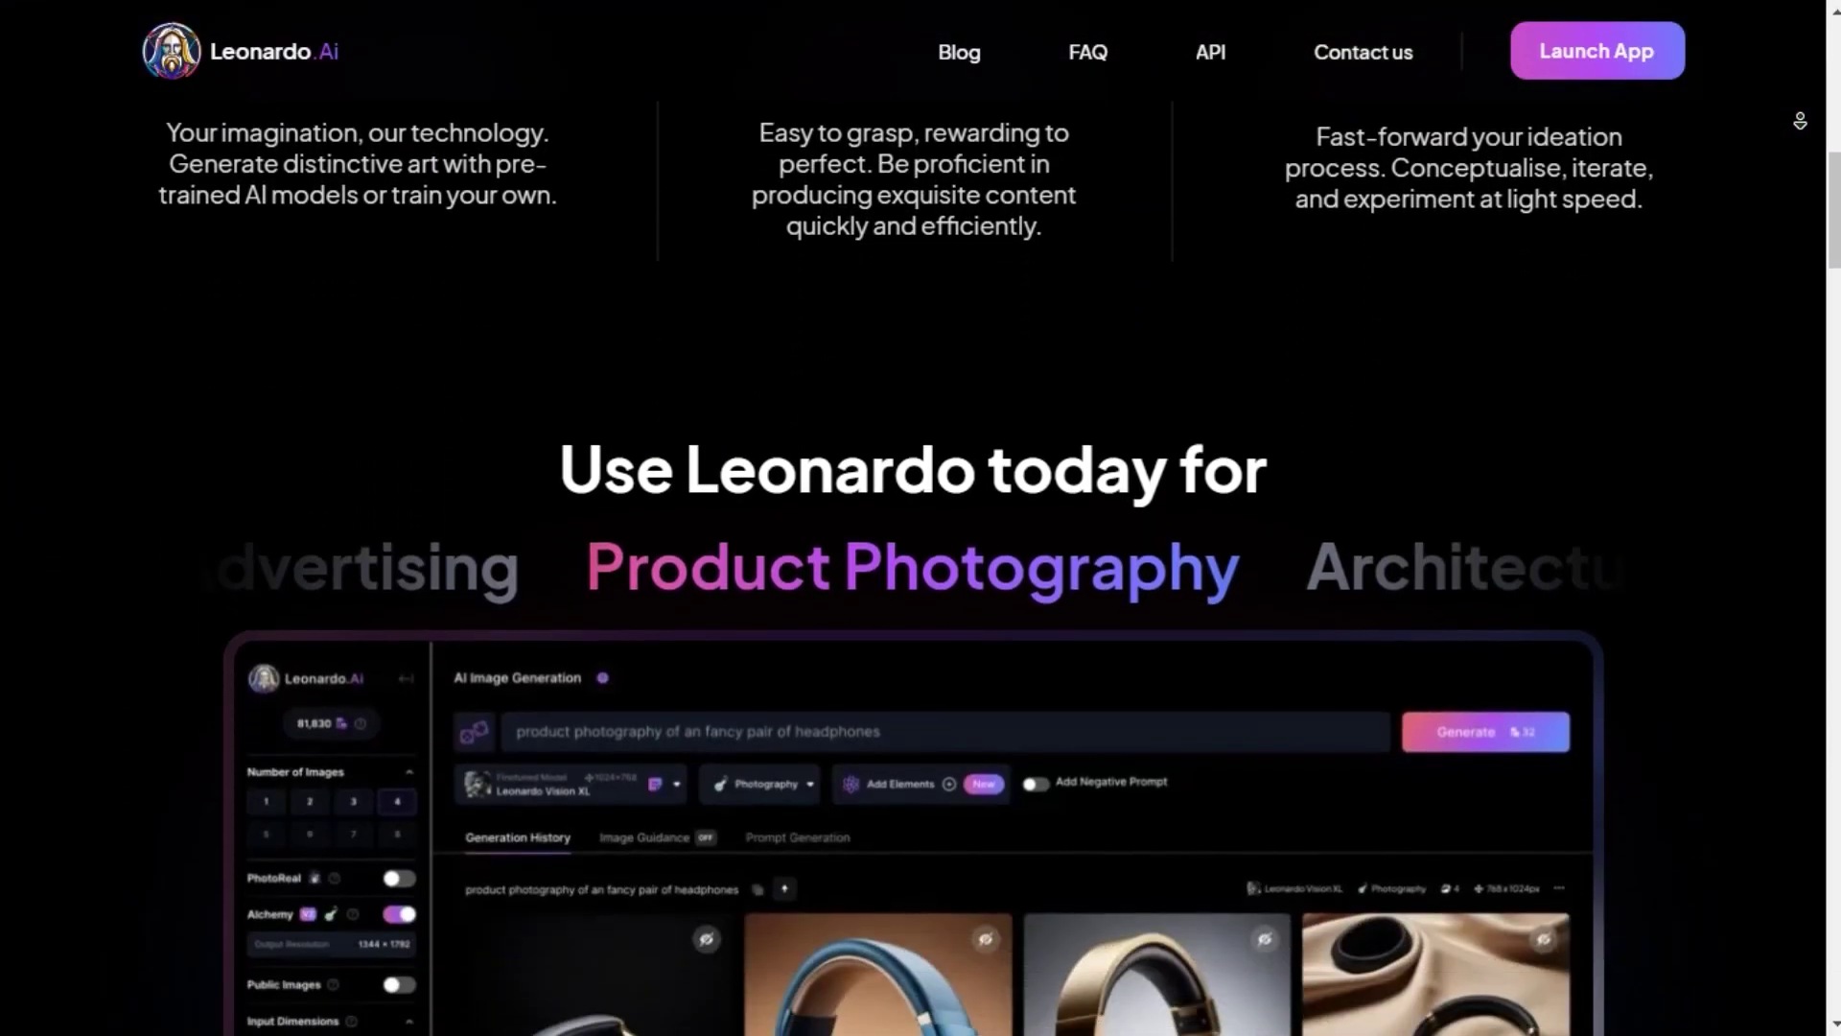
scroll(1800, 120, "down", 3)
scroll(1800, 122, "down", 3)
scroll(1800, 126, "down", 3)
scroll(1799, 130, "down", 4)
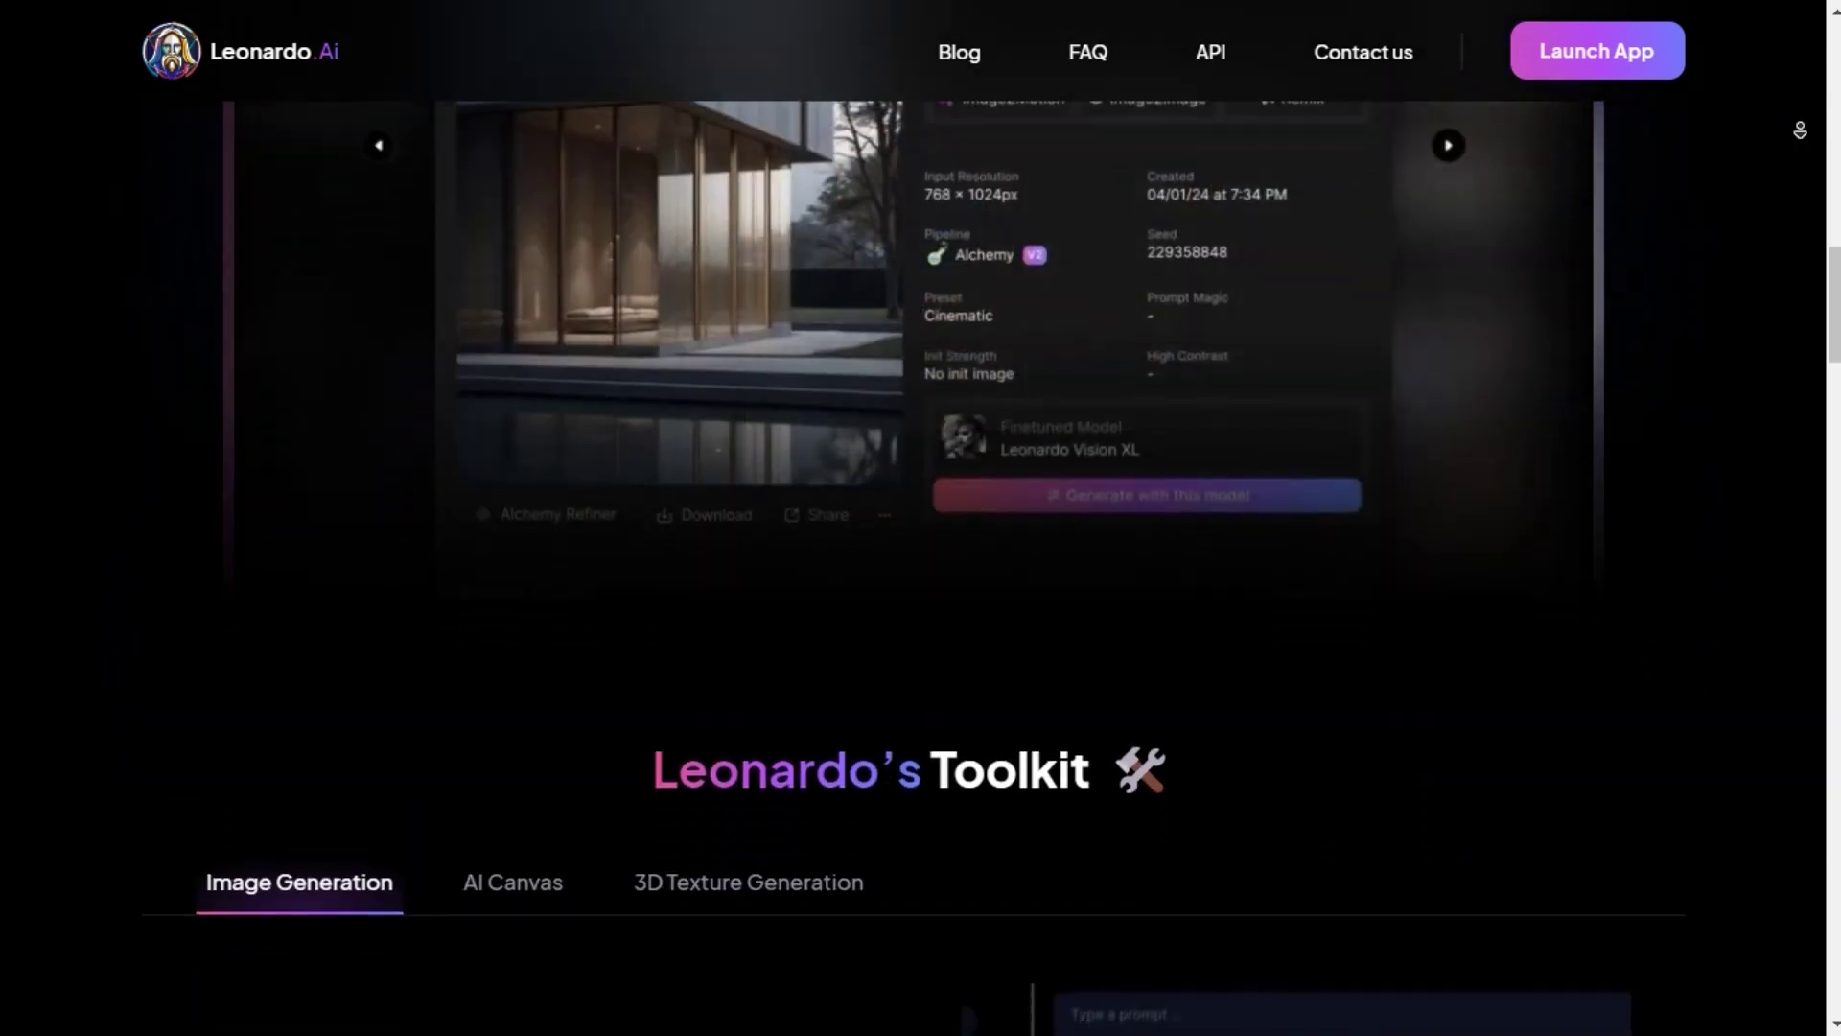
scroll(1799, 131, "down", 3)
scroll(1801, 130, "down", 3)
scroll(1800, 131, "down", 3)
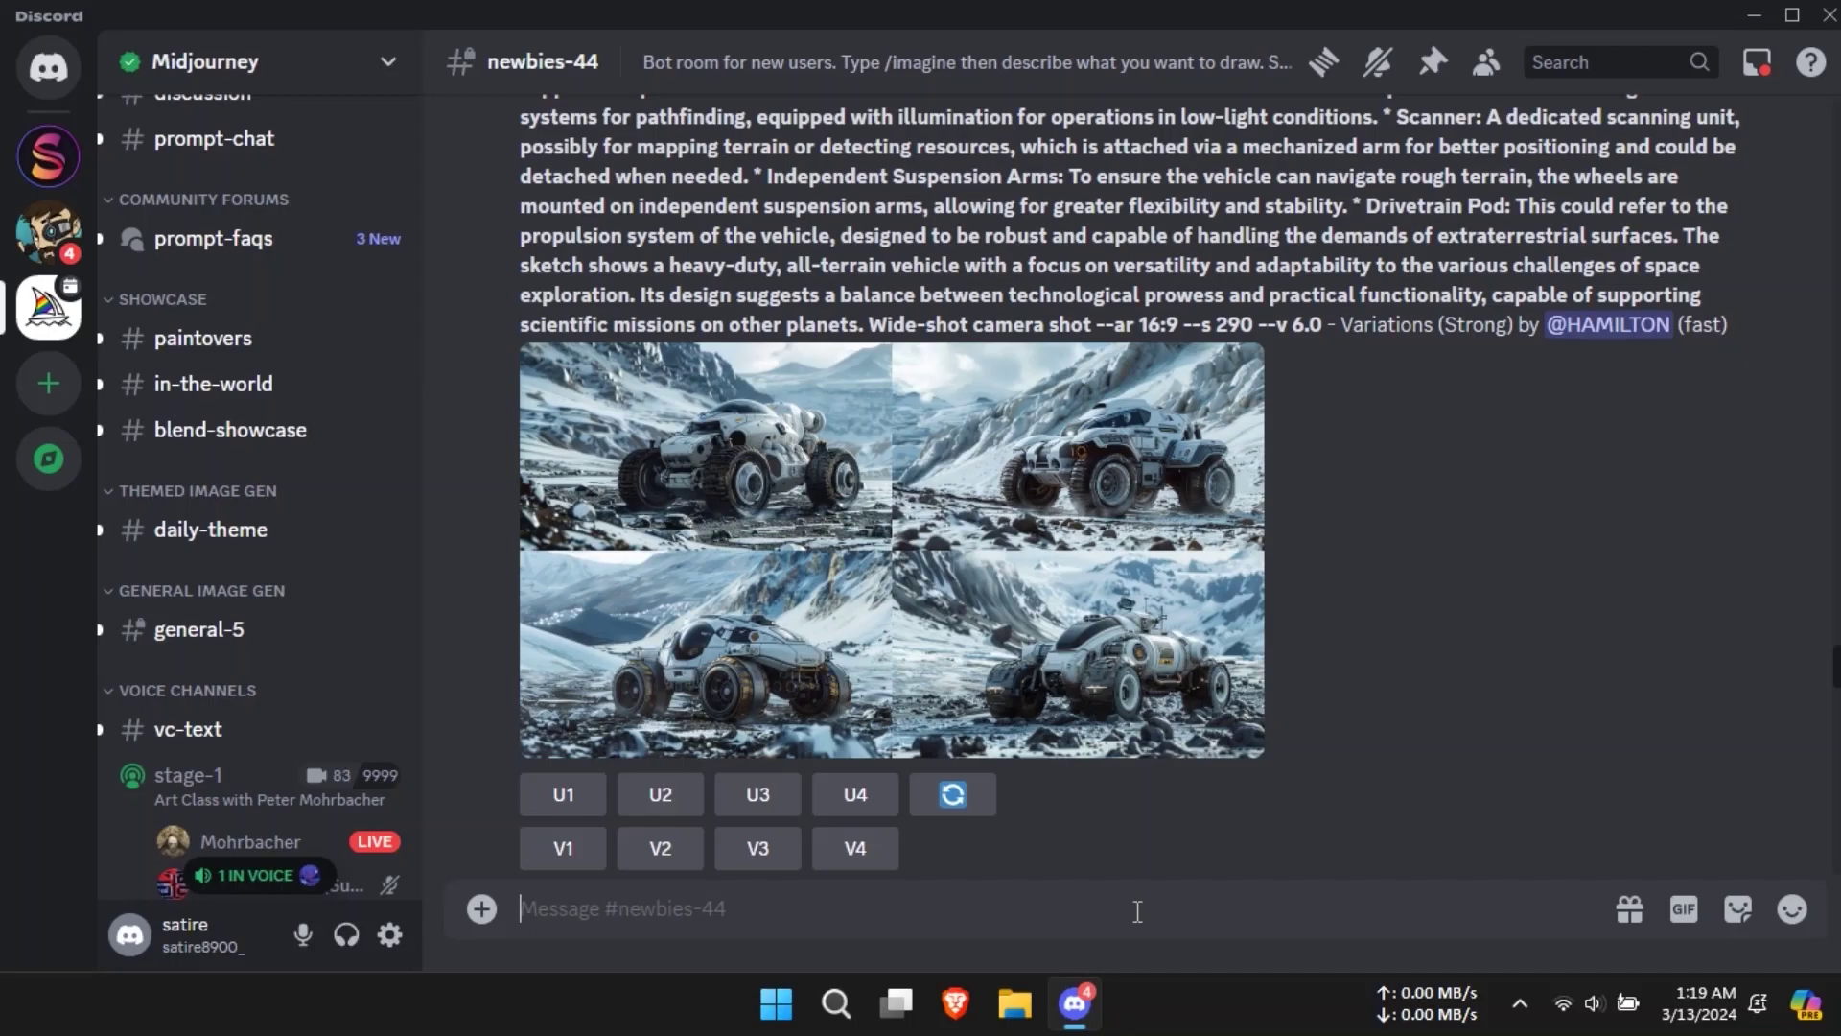
type("/im")
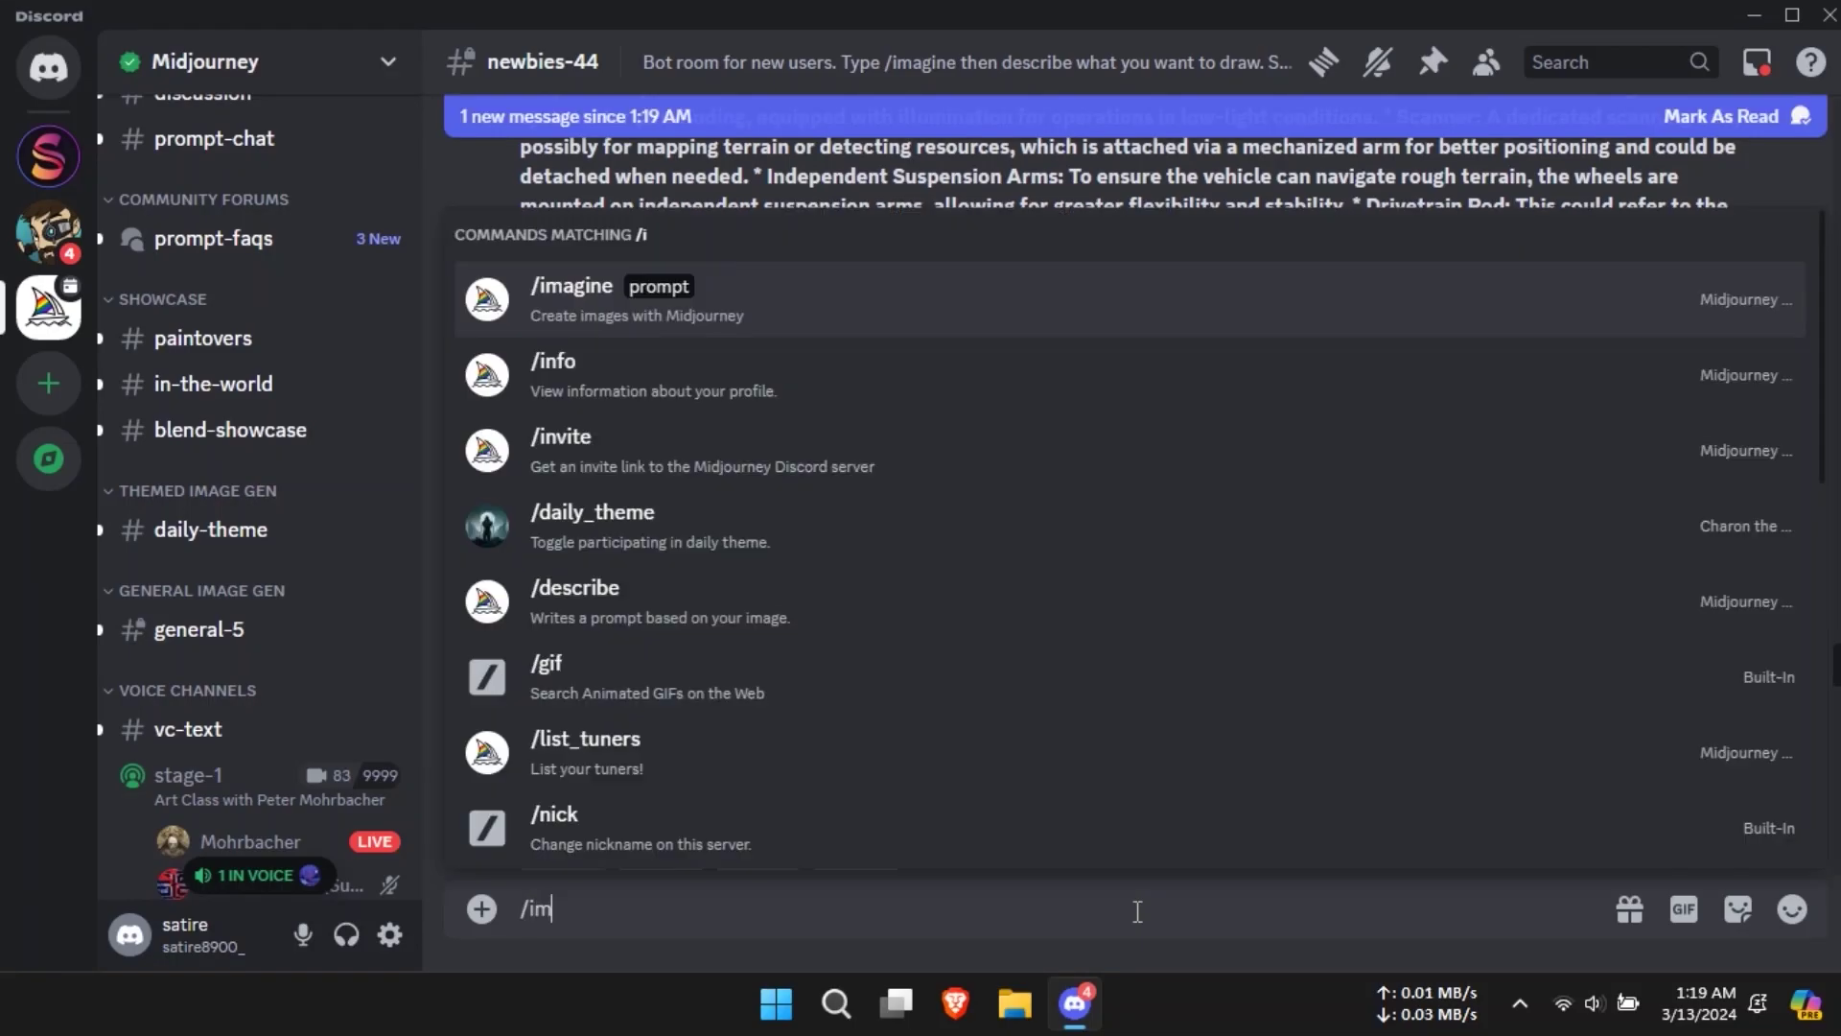
type("a")
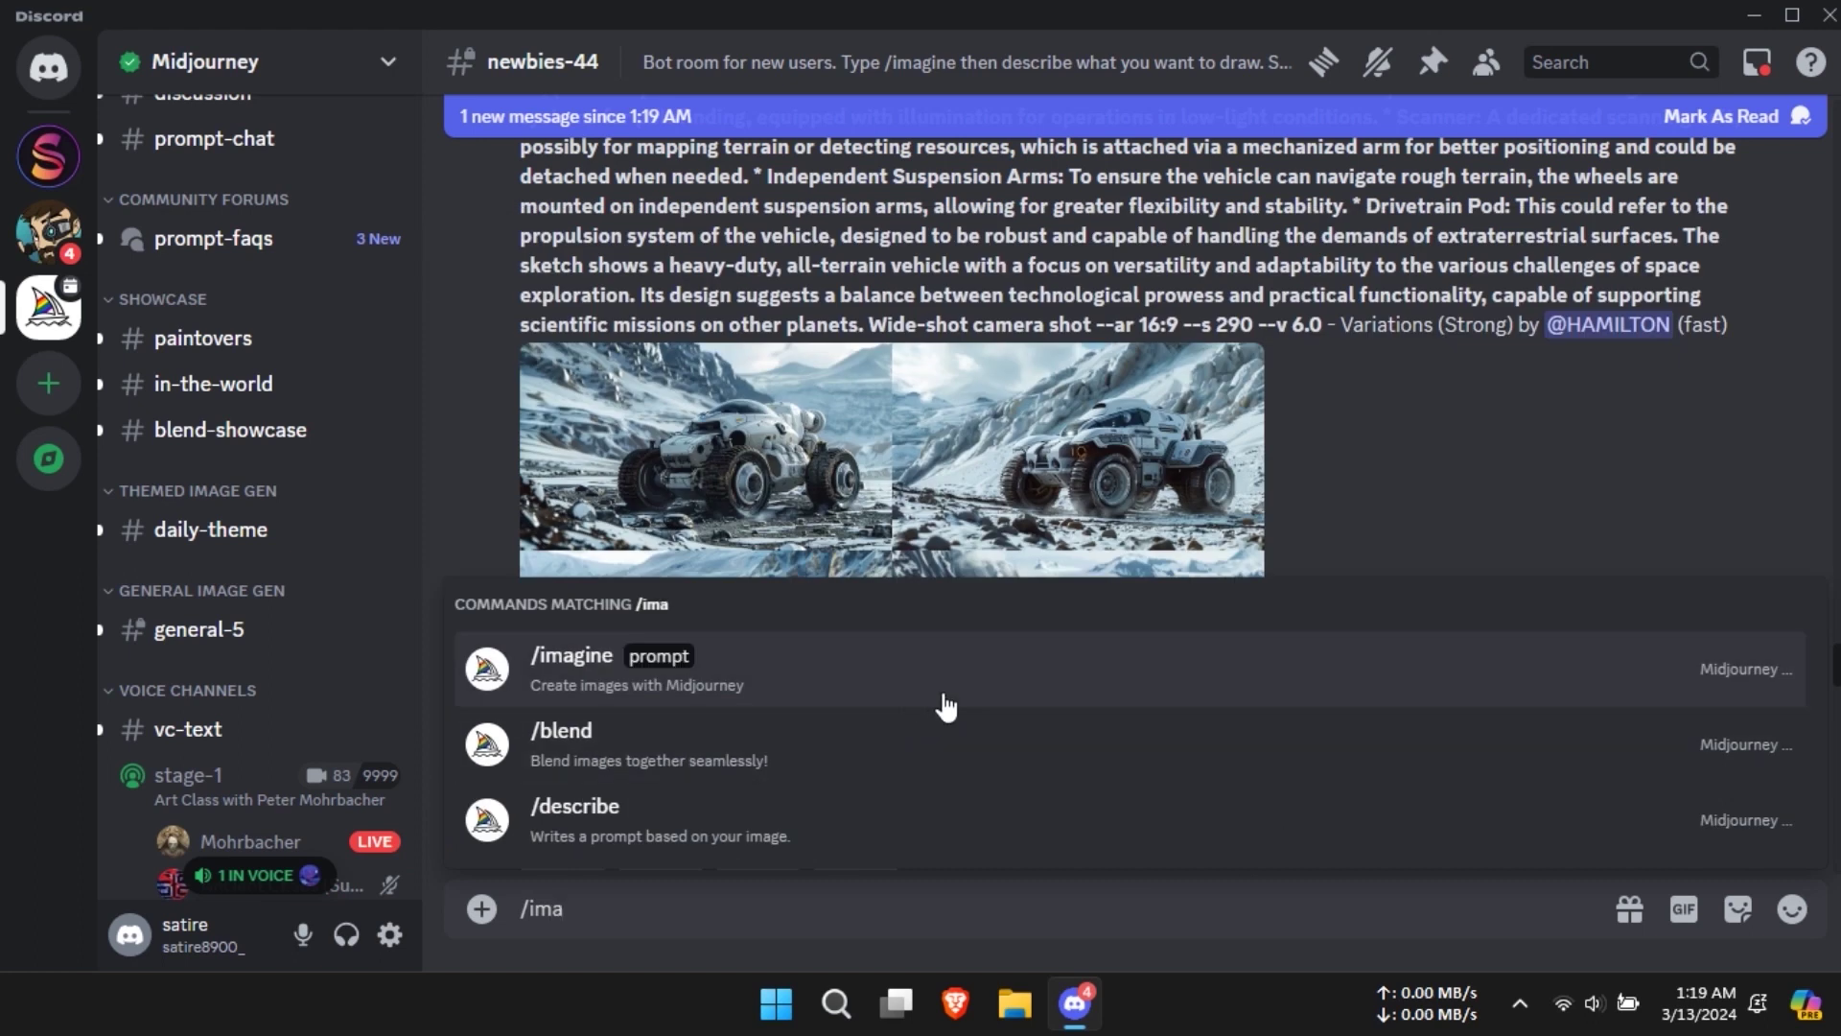
type("silhouette of a woman in moonlight")
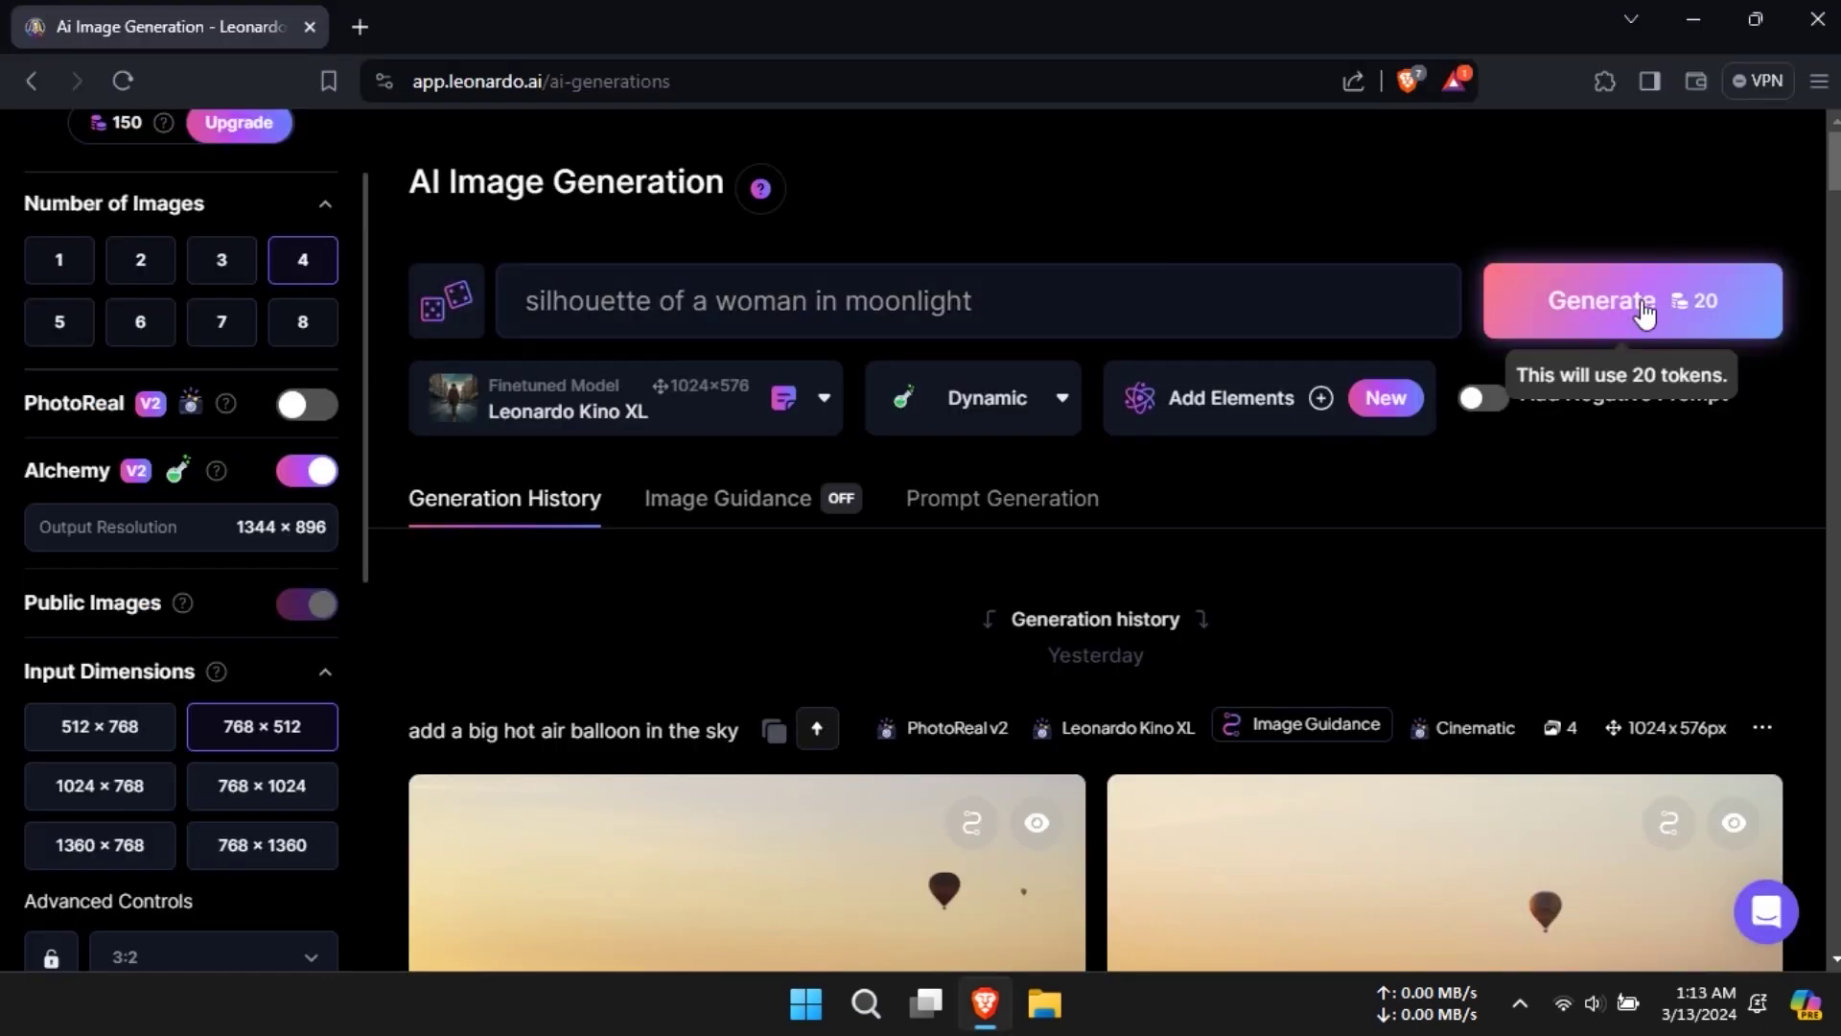
Generate four moonlit woman silhouette images and enlarge the top-left one.
left_click(1634, 299)
scroll(1144, 577, "down", 3)
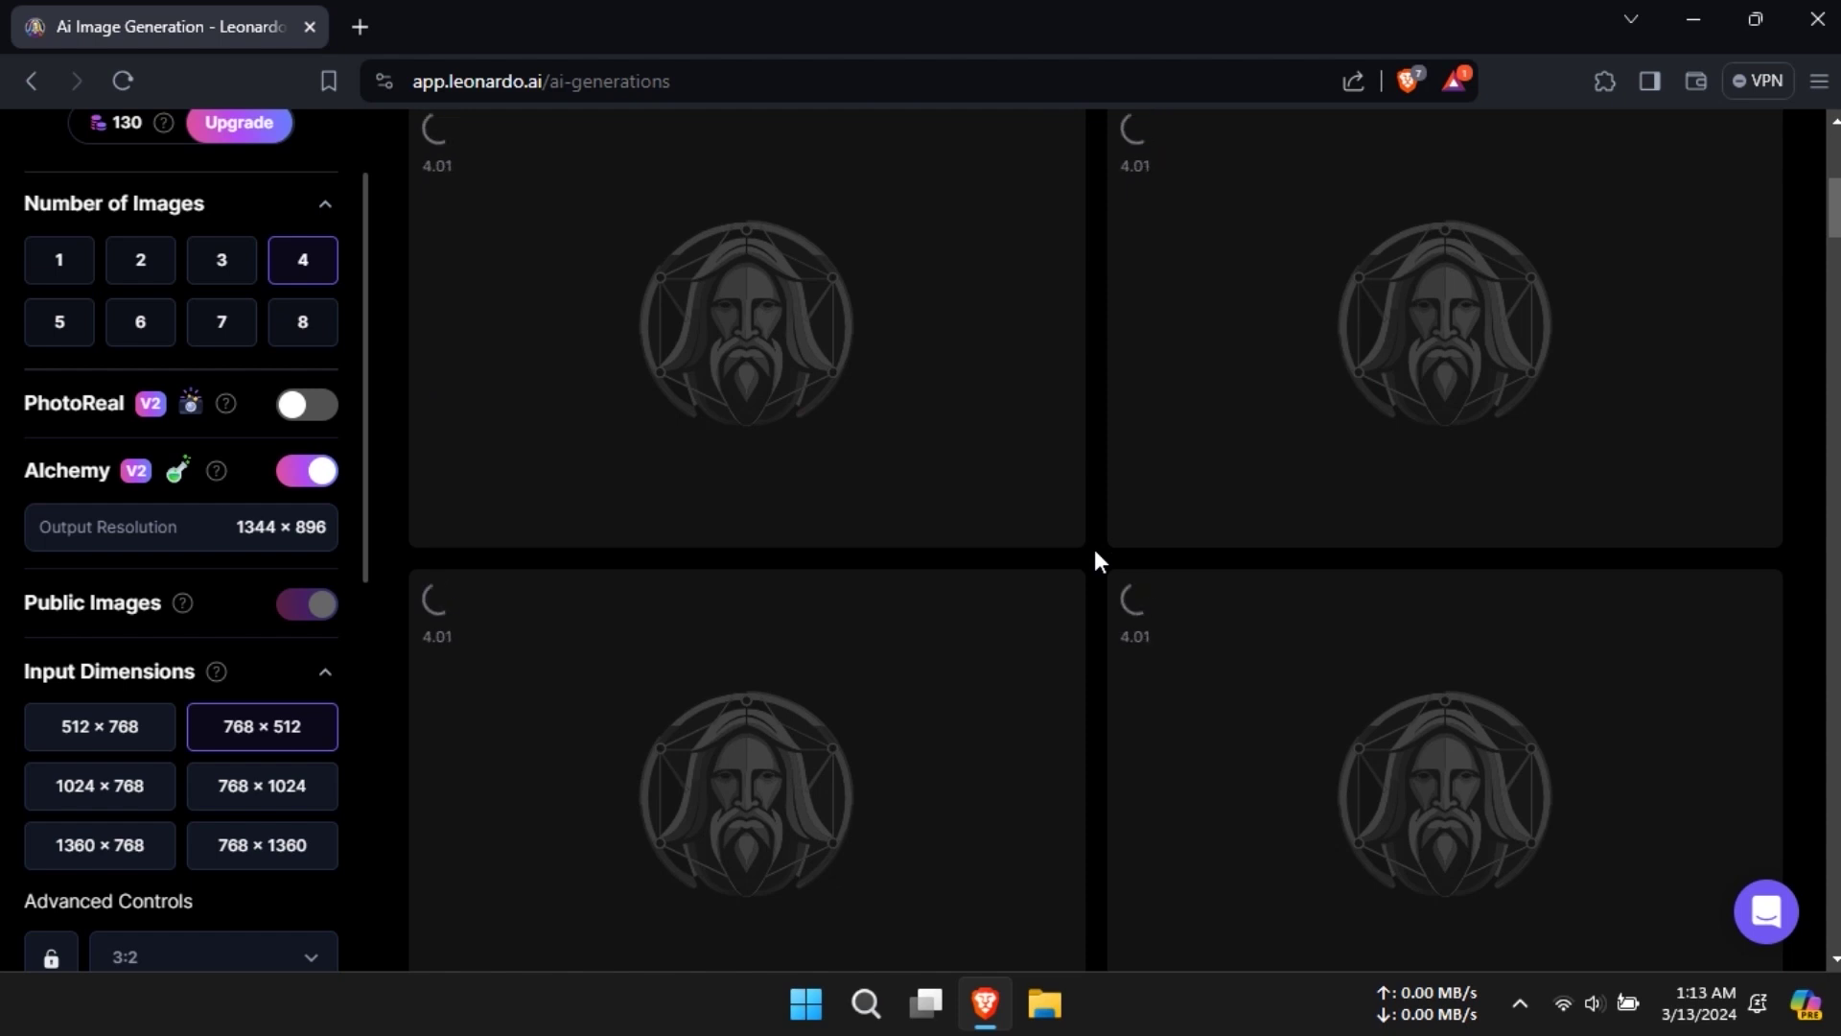
mouse_move(746, 331)
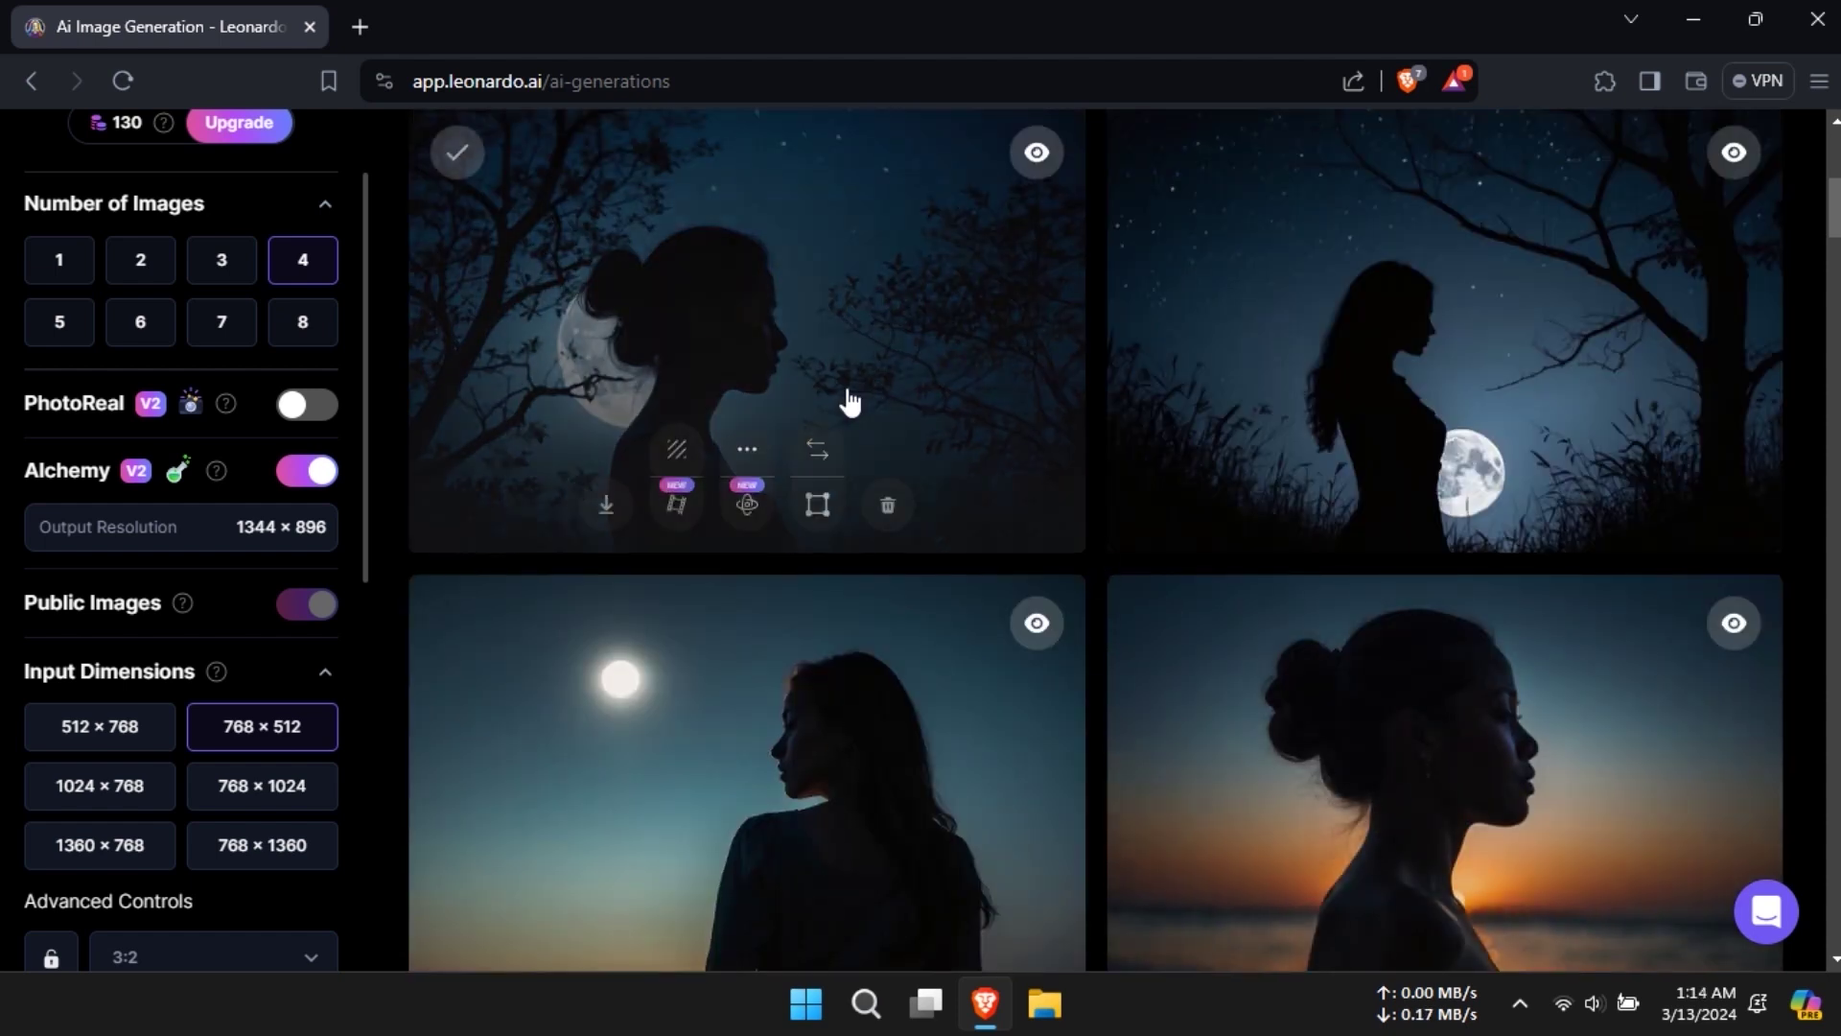
left_click(858, 359)
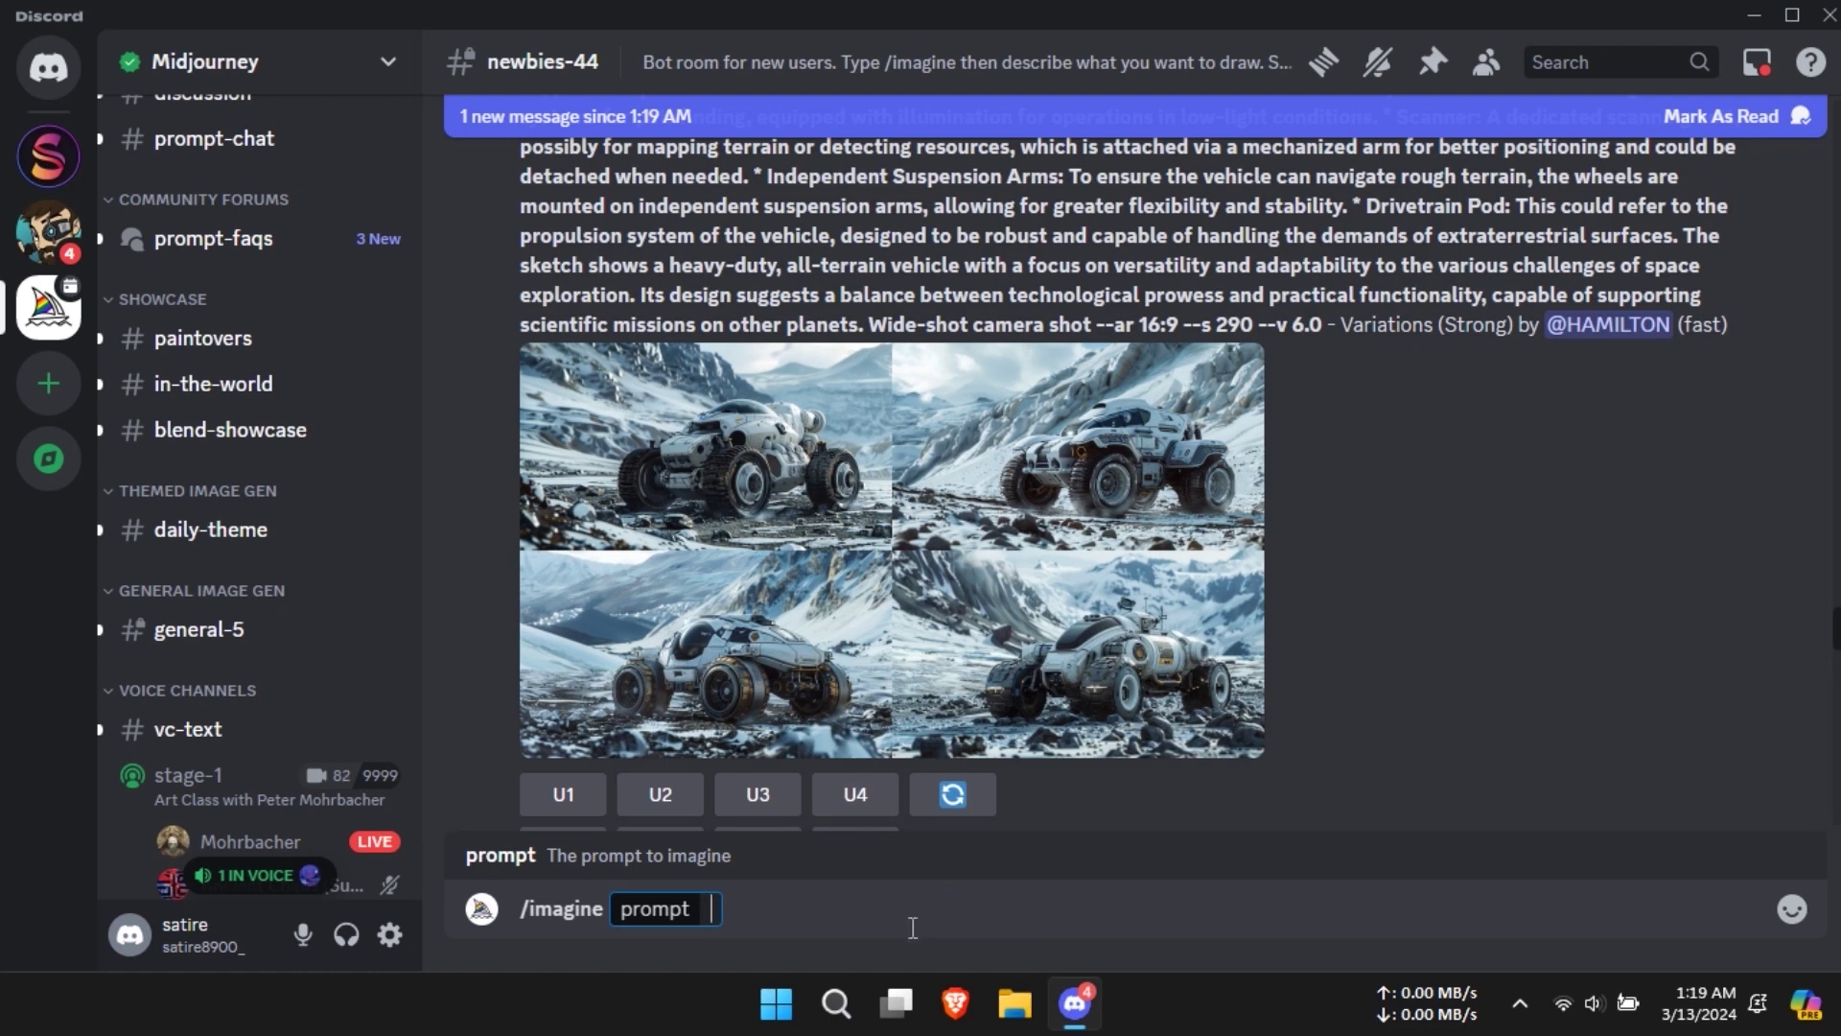
Enter the moonlit woman silhouette prompt into Midjourney's /imagine command.
type("silhouette of a woman in moonlight")
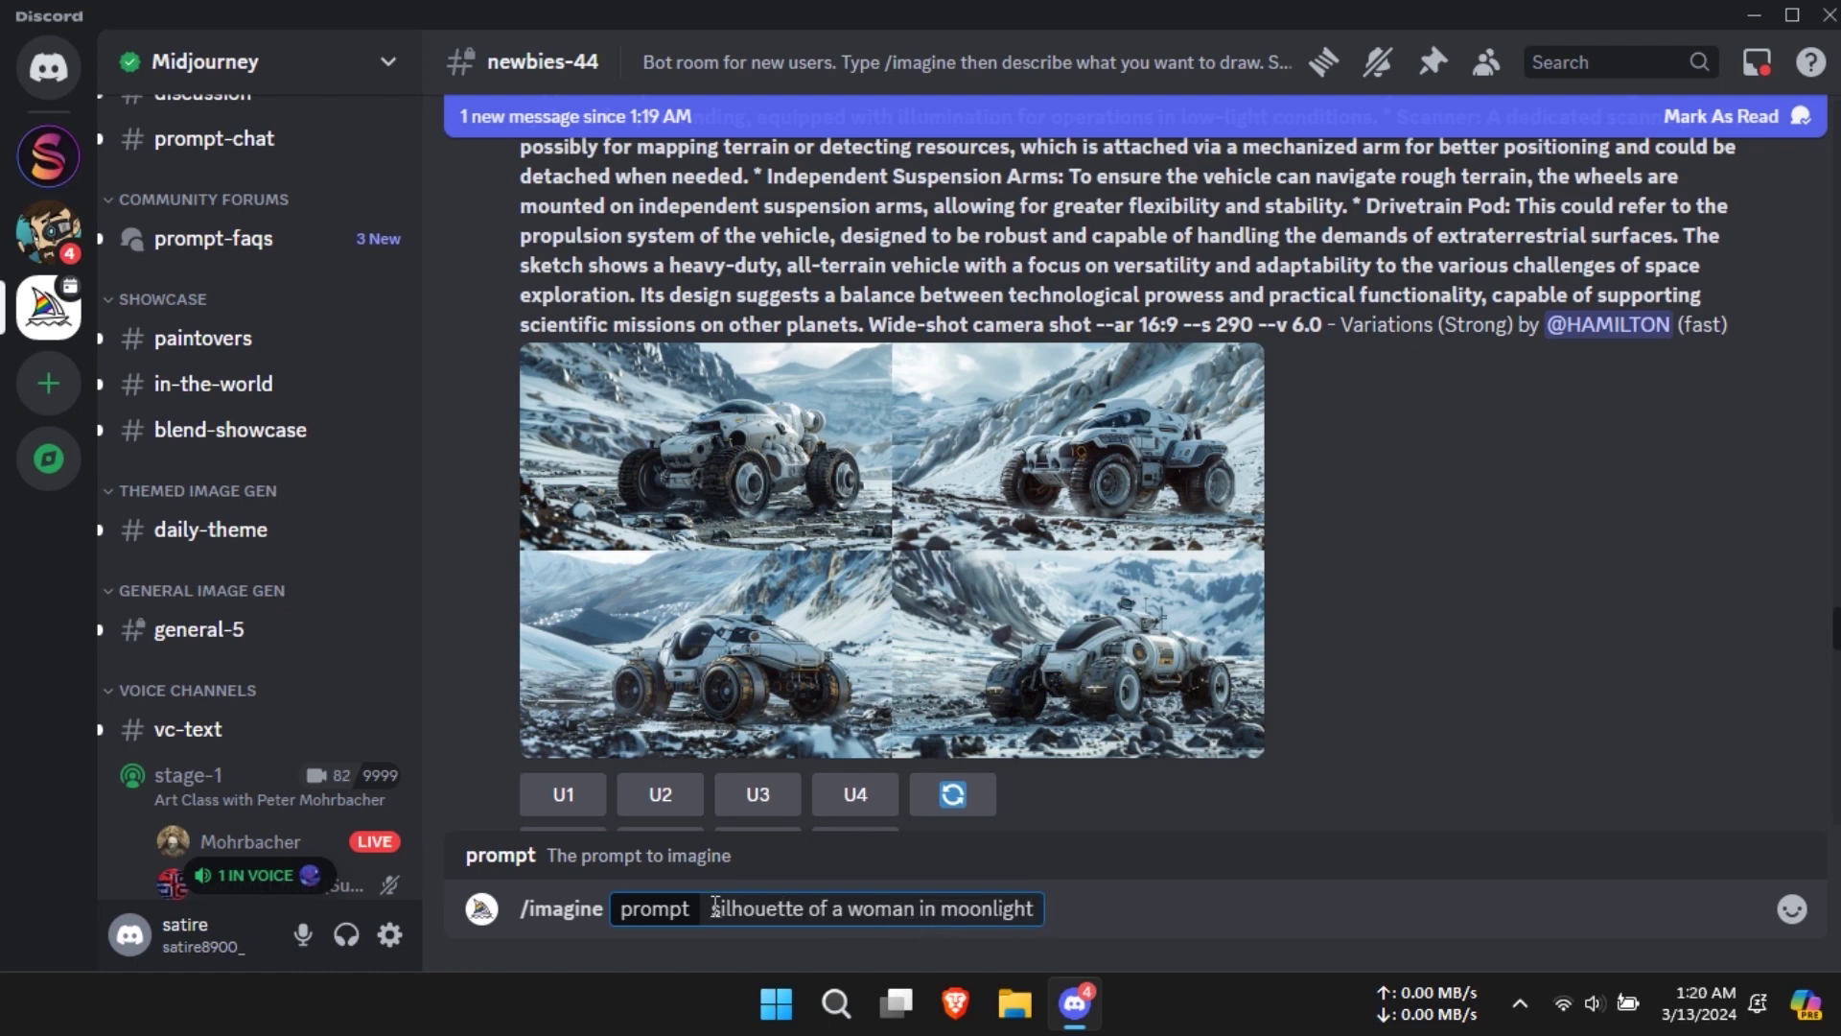
left_click_drag(715, 908, 1050, 910)
left_click(1082, 917)
left_click(1139, 909)
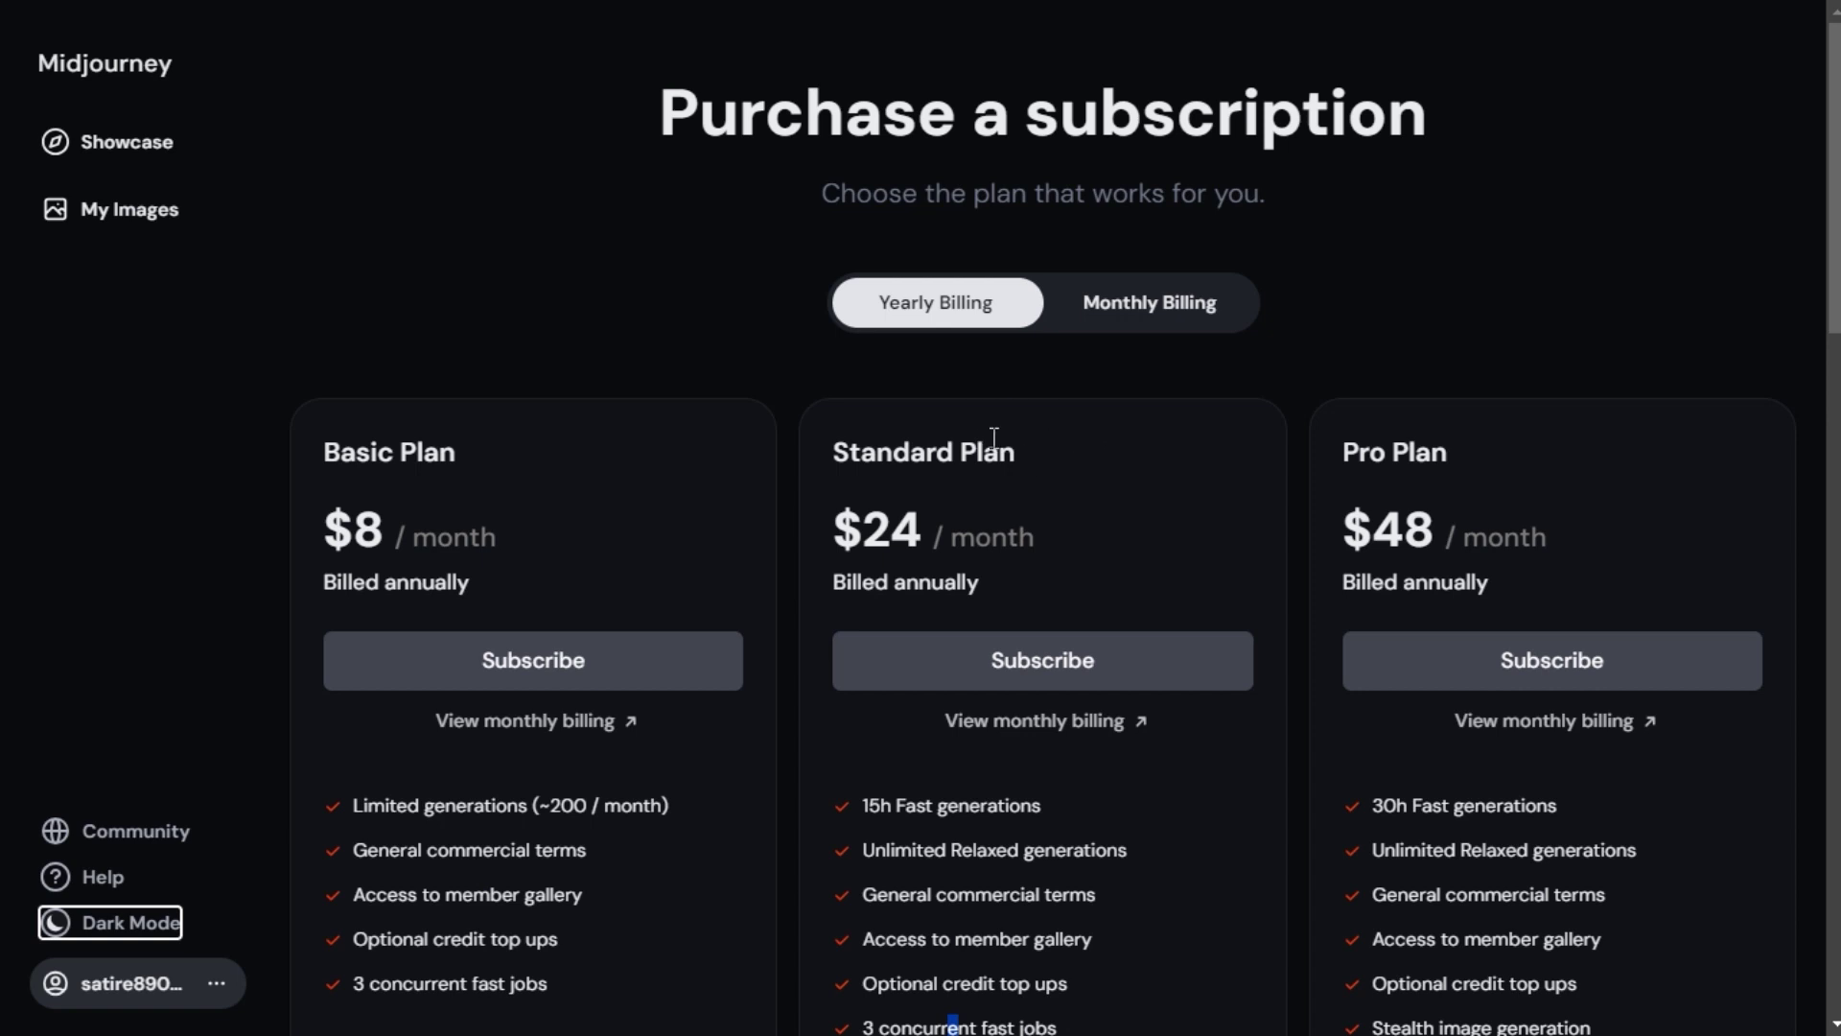
Highlight the Basic $8, Free $0 and Apprentice Standard plan prices.
left_click_drag(329, 452, 545, 547)
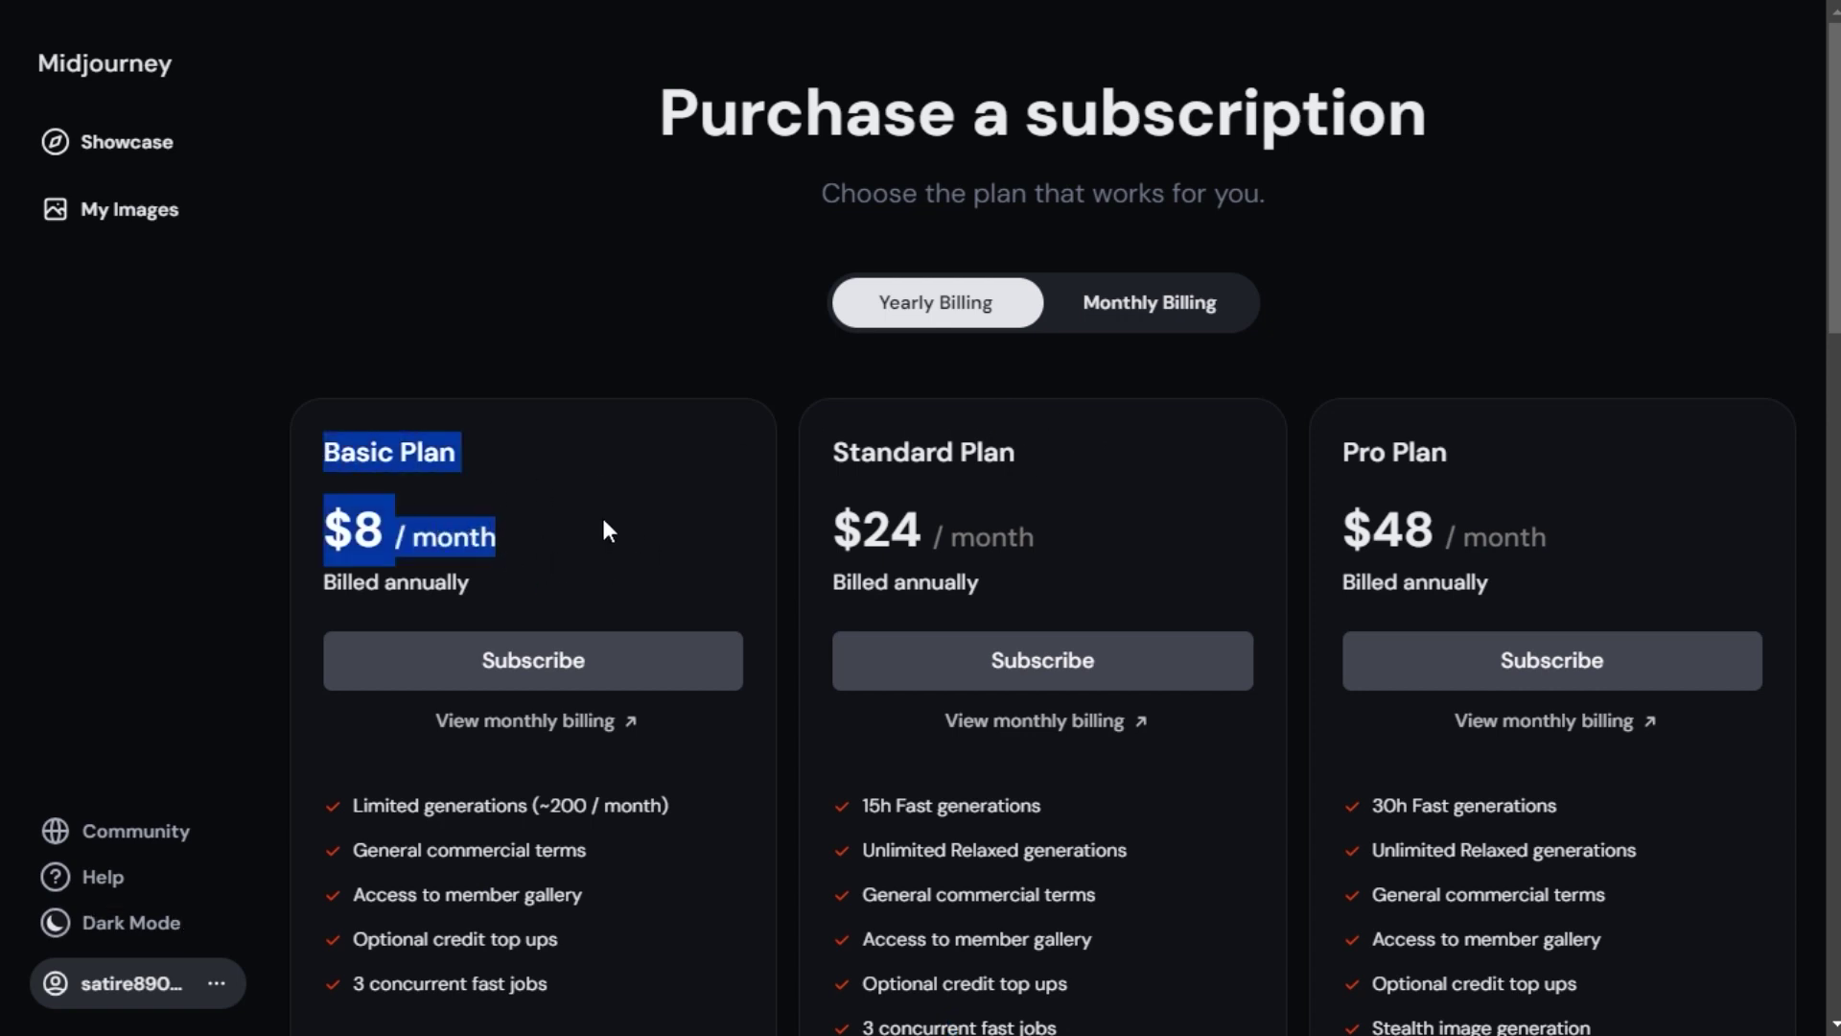
left_click(658, 449)
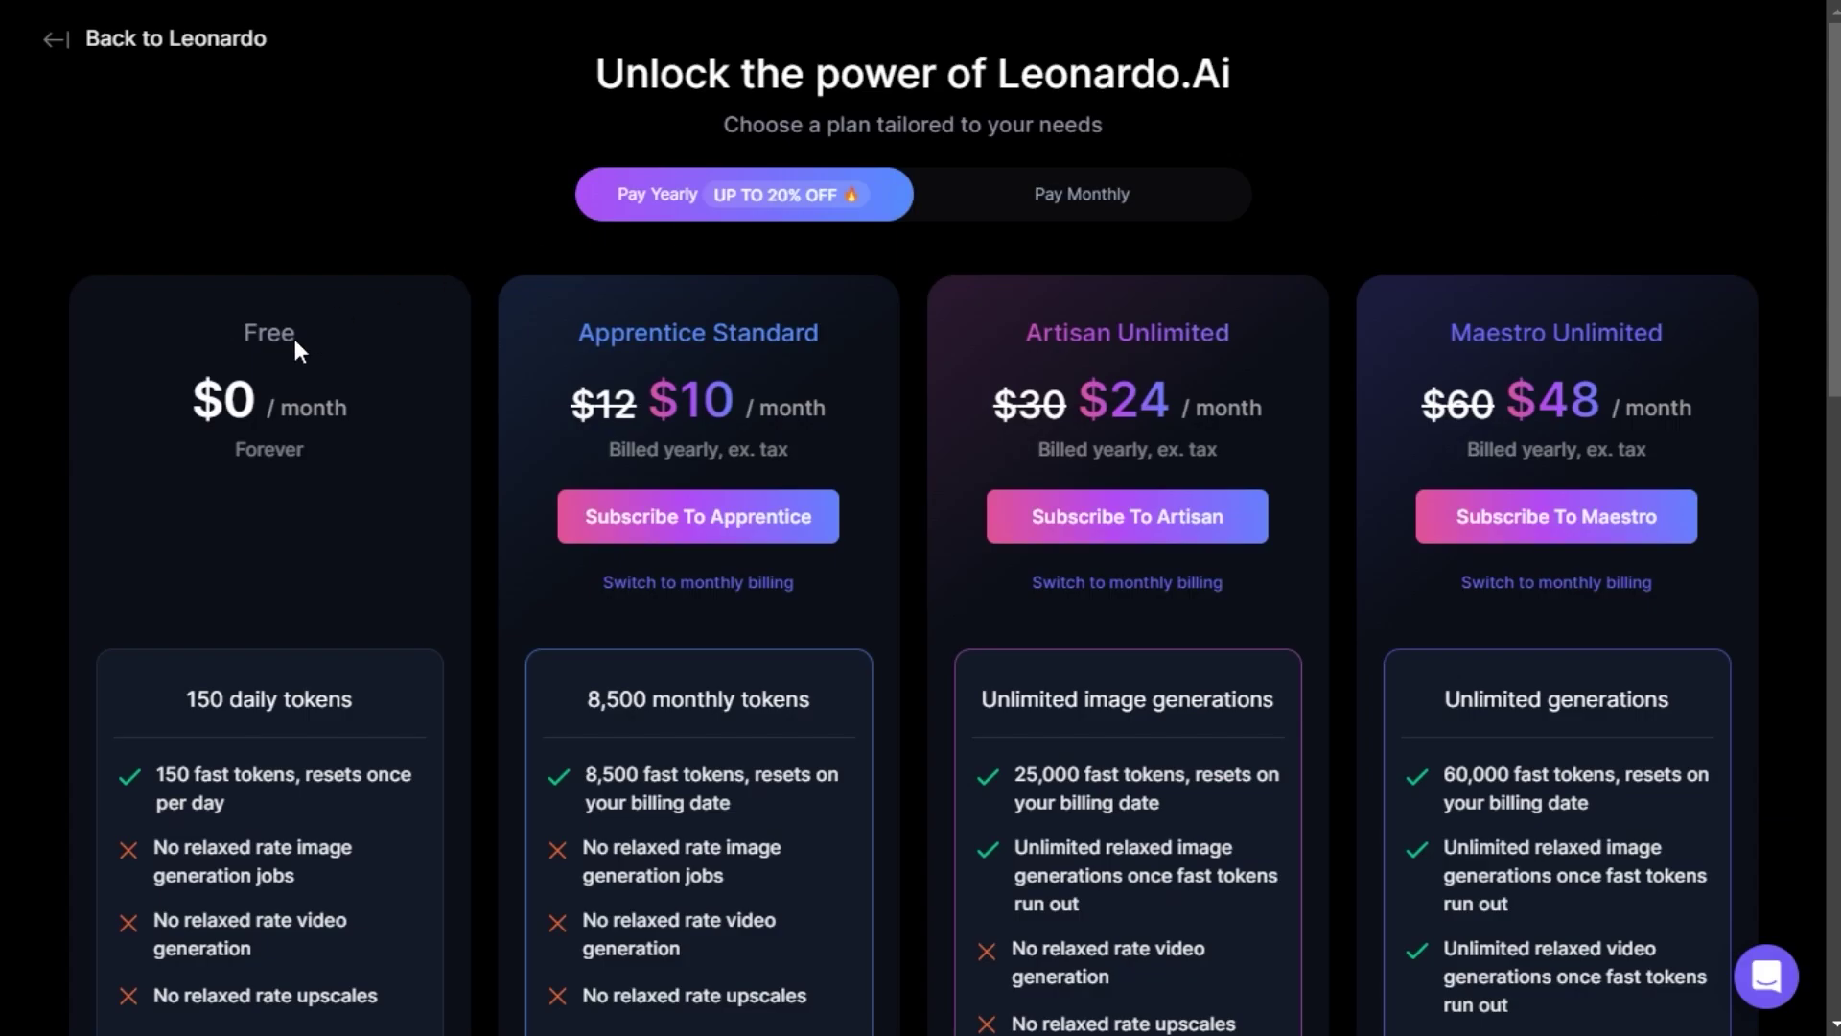
left_click_drag(193, 400, 325, 449)
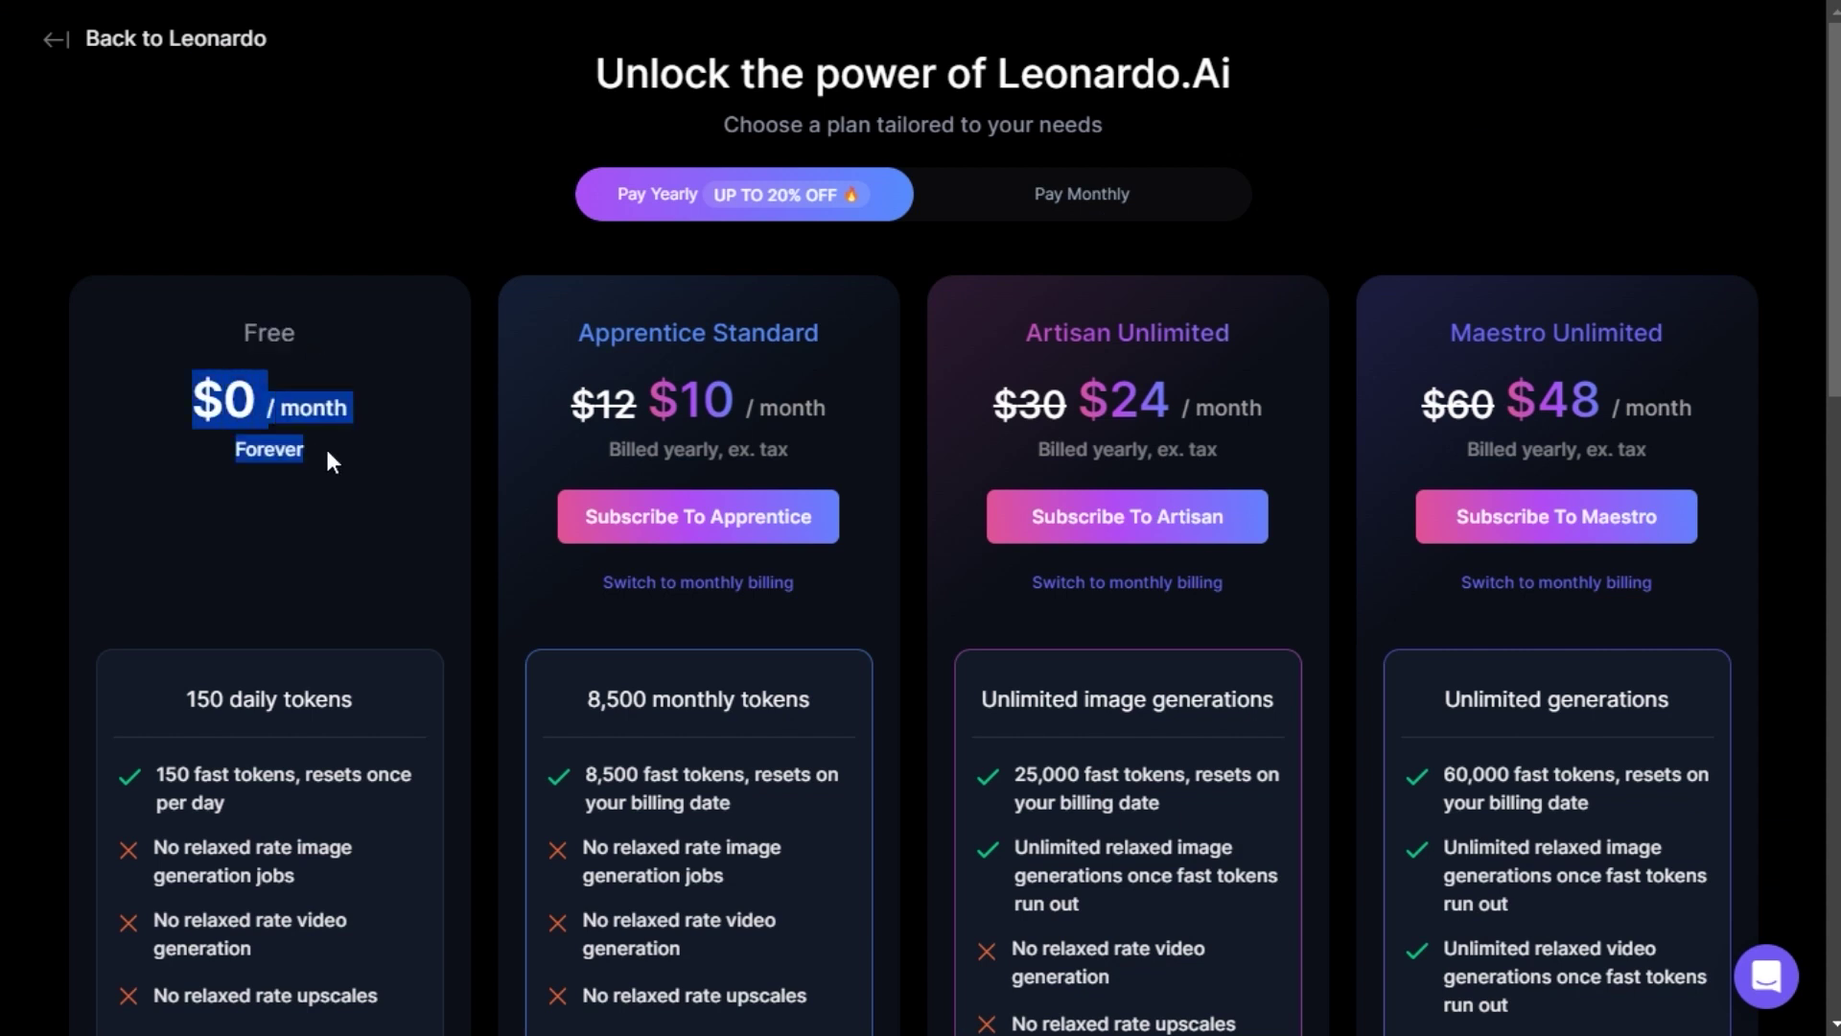
left_click(503, 451)
left_click_drag(593, 329, 842, 375)
left_click(831, 408)
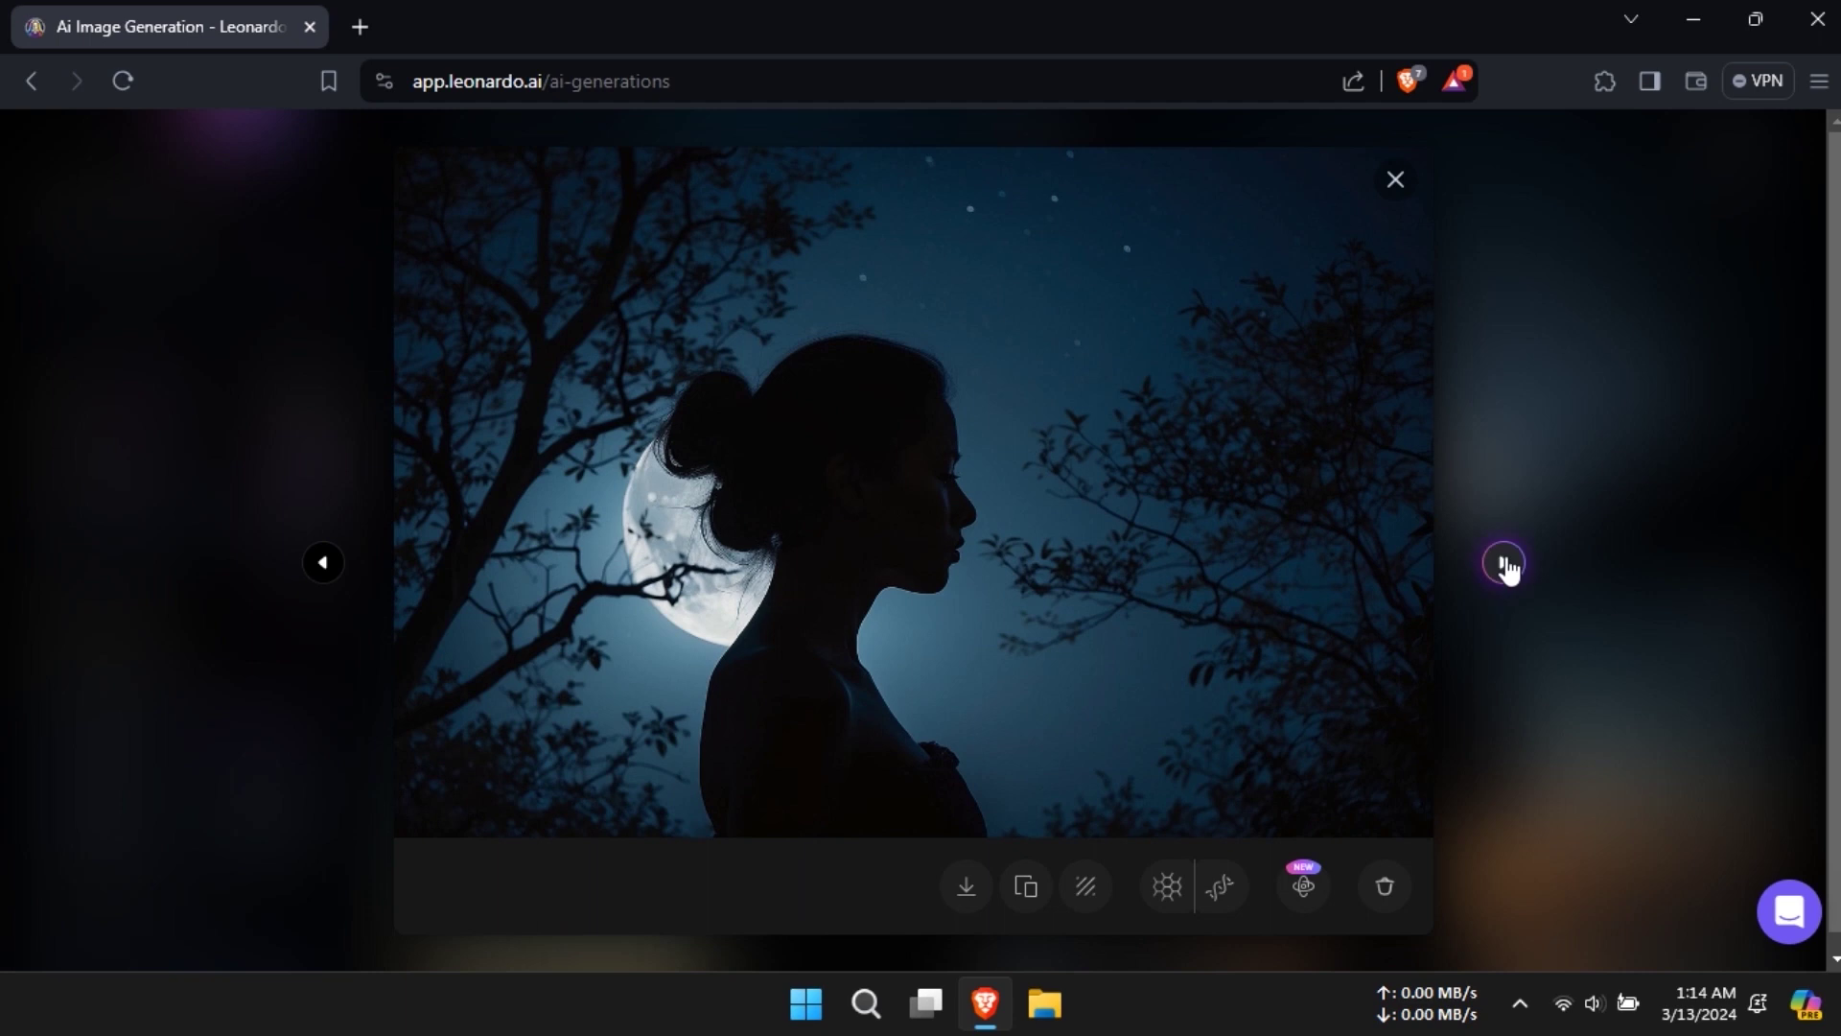
Page forward three images in the enlarged viewer, reaching the sunset-beach profile version.
left_click(1504, 564)
left_click(1502, 565)
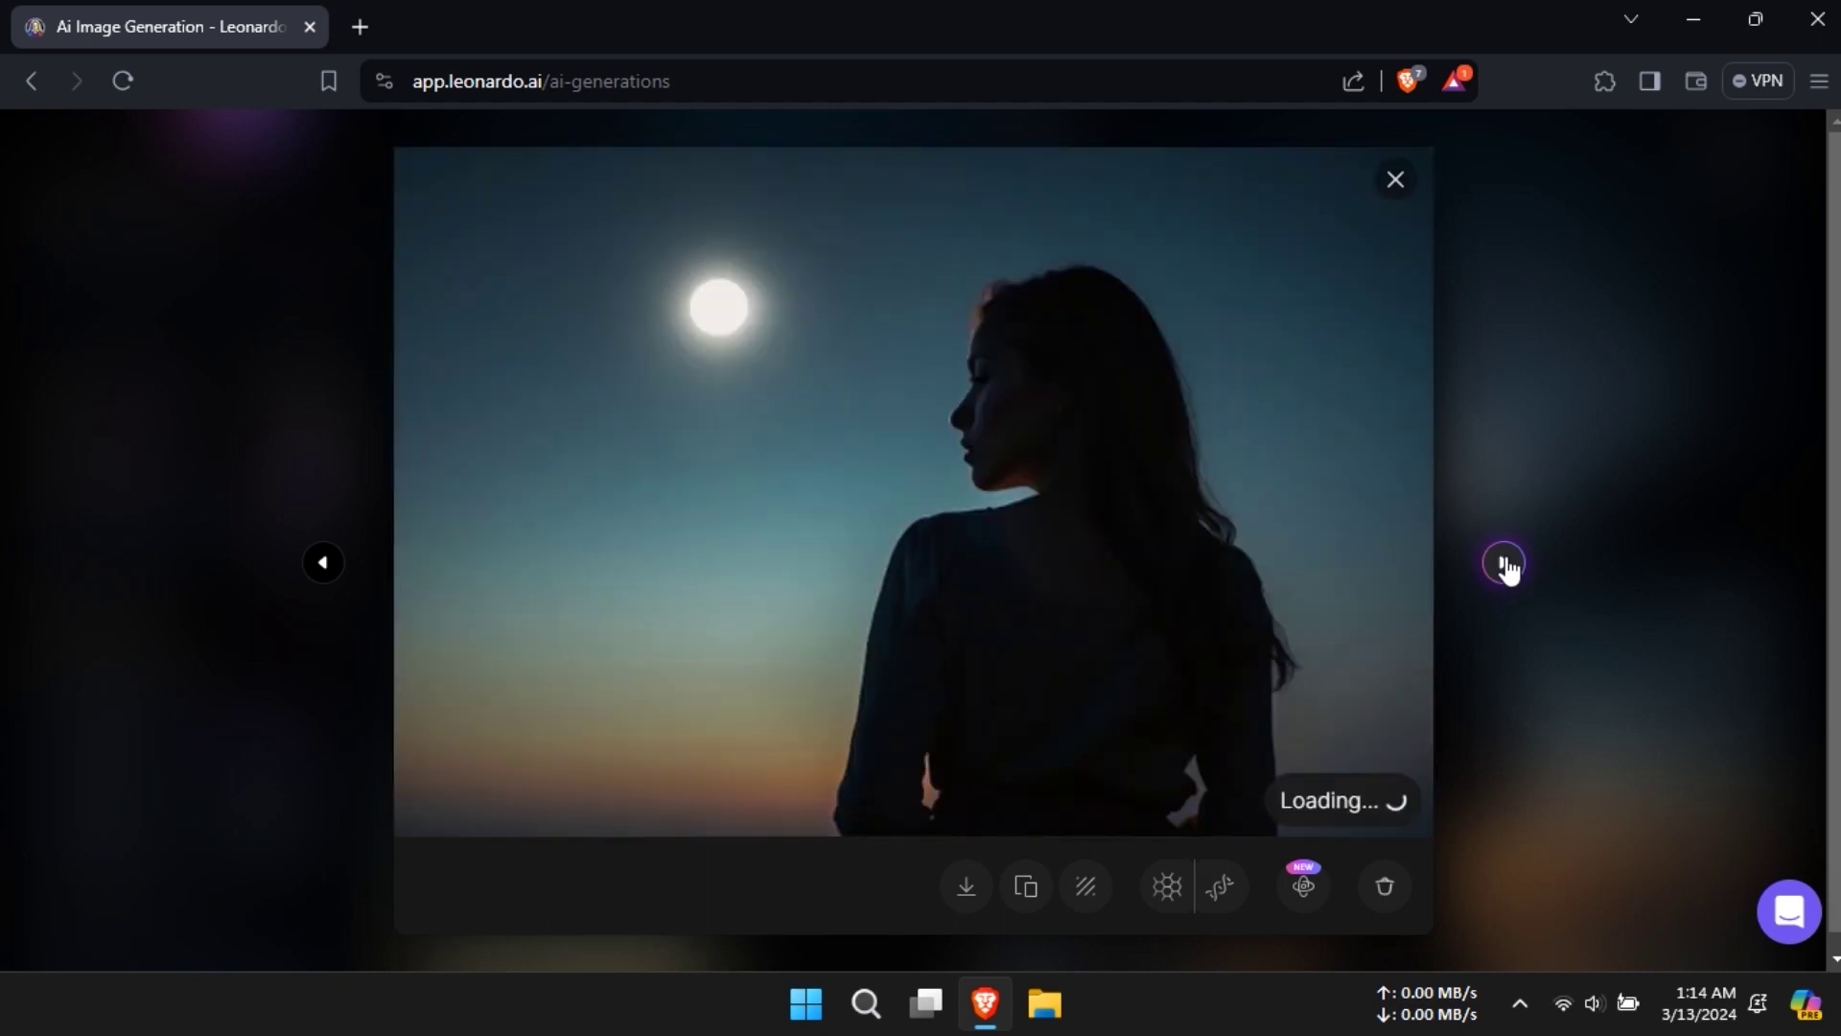
left_click(1504, 564)
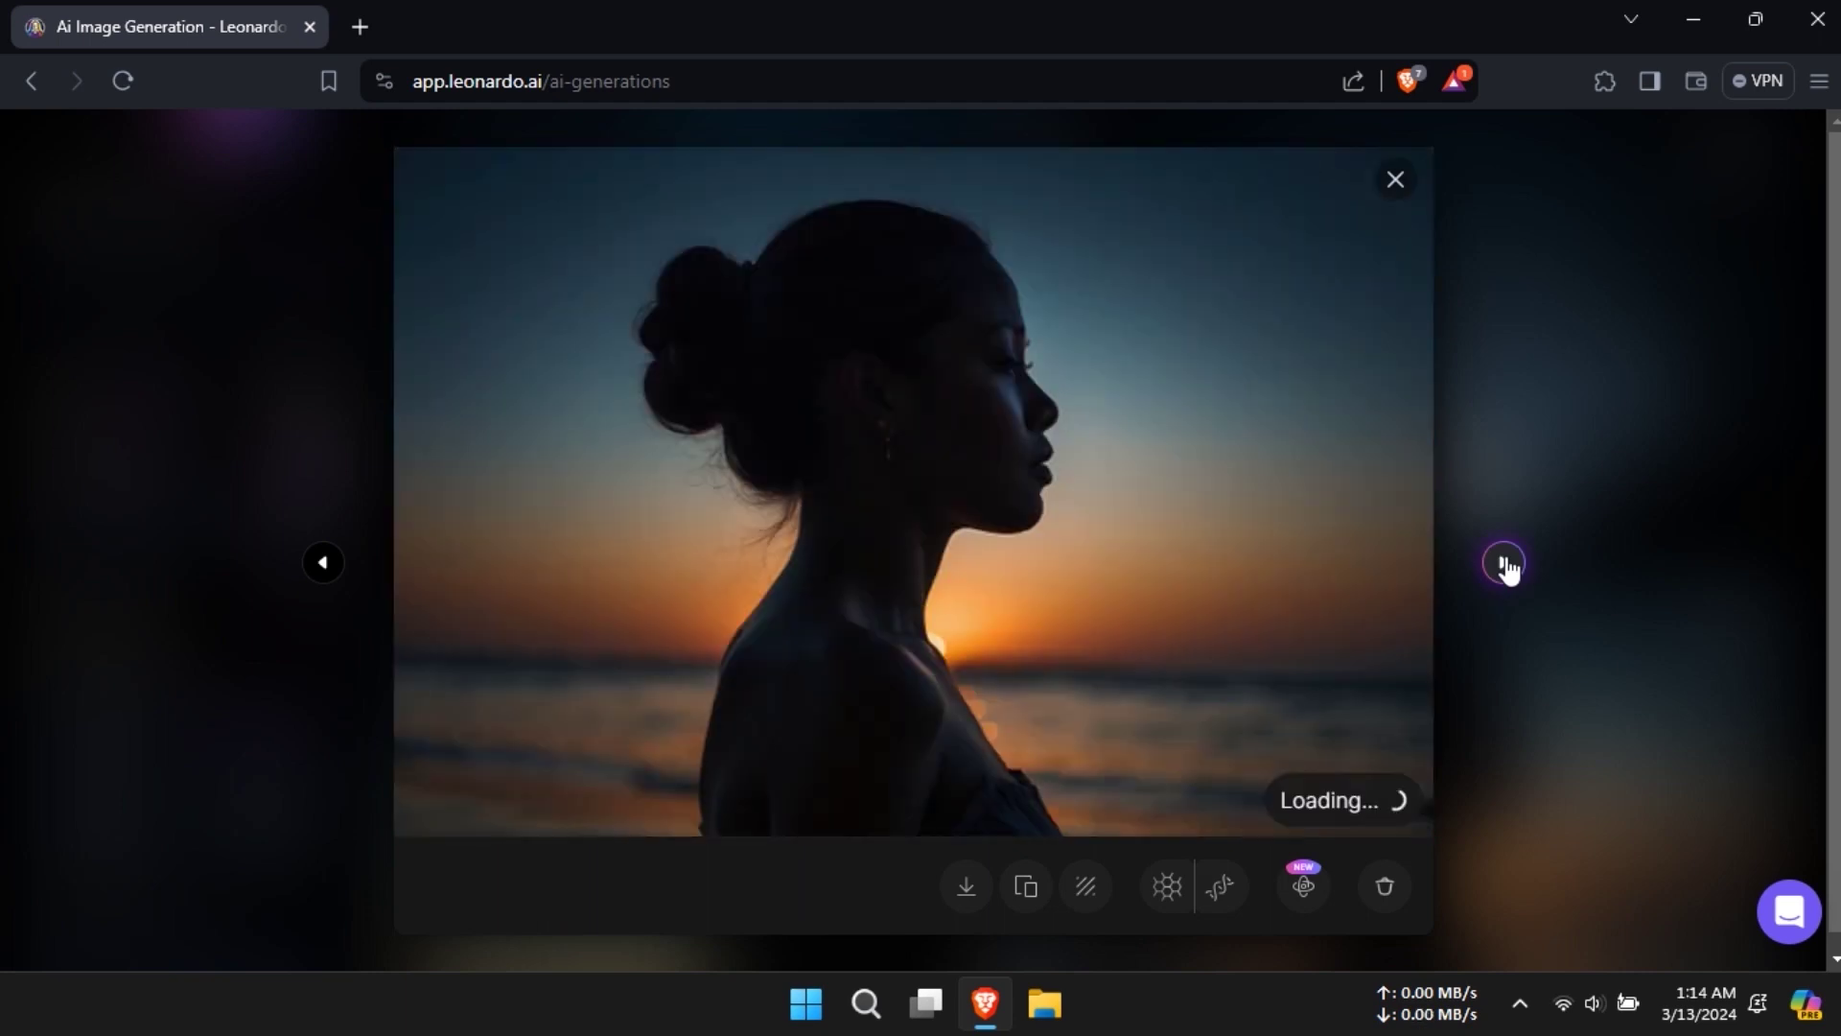
Close the enlarged viewer to return to the four-image silhouette gallery.
left_click(1507, 358)
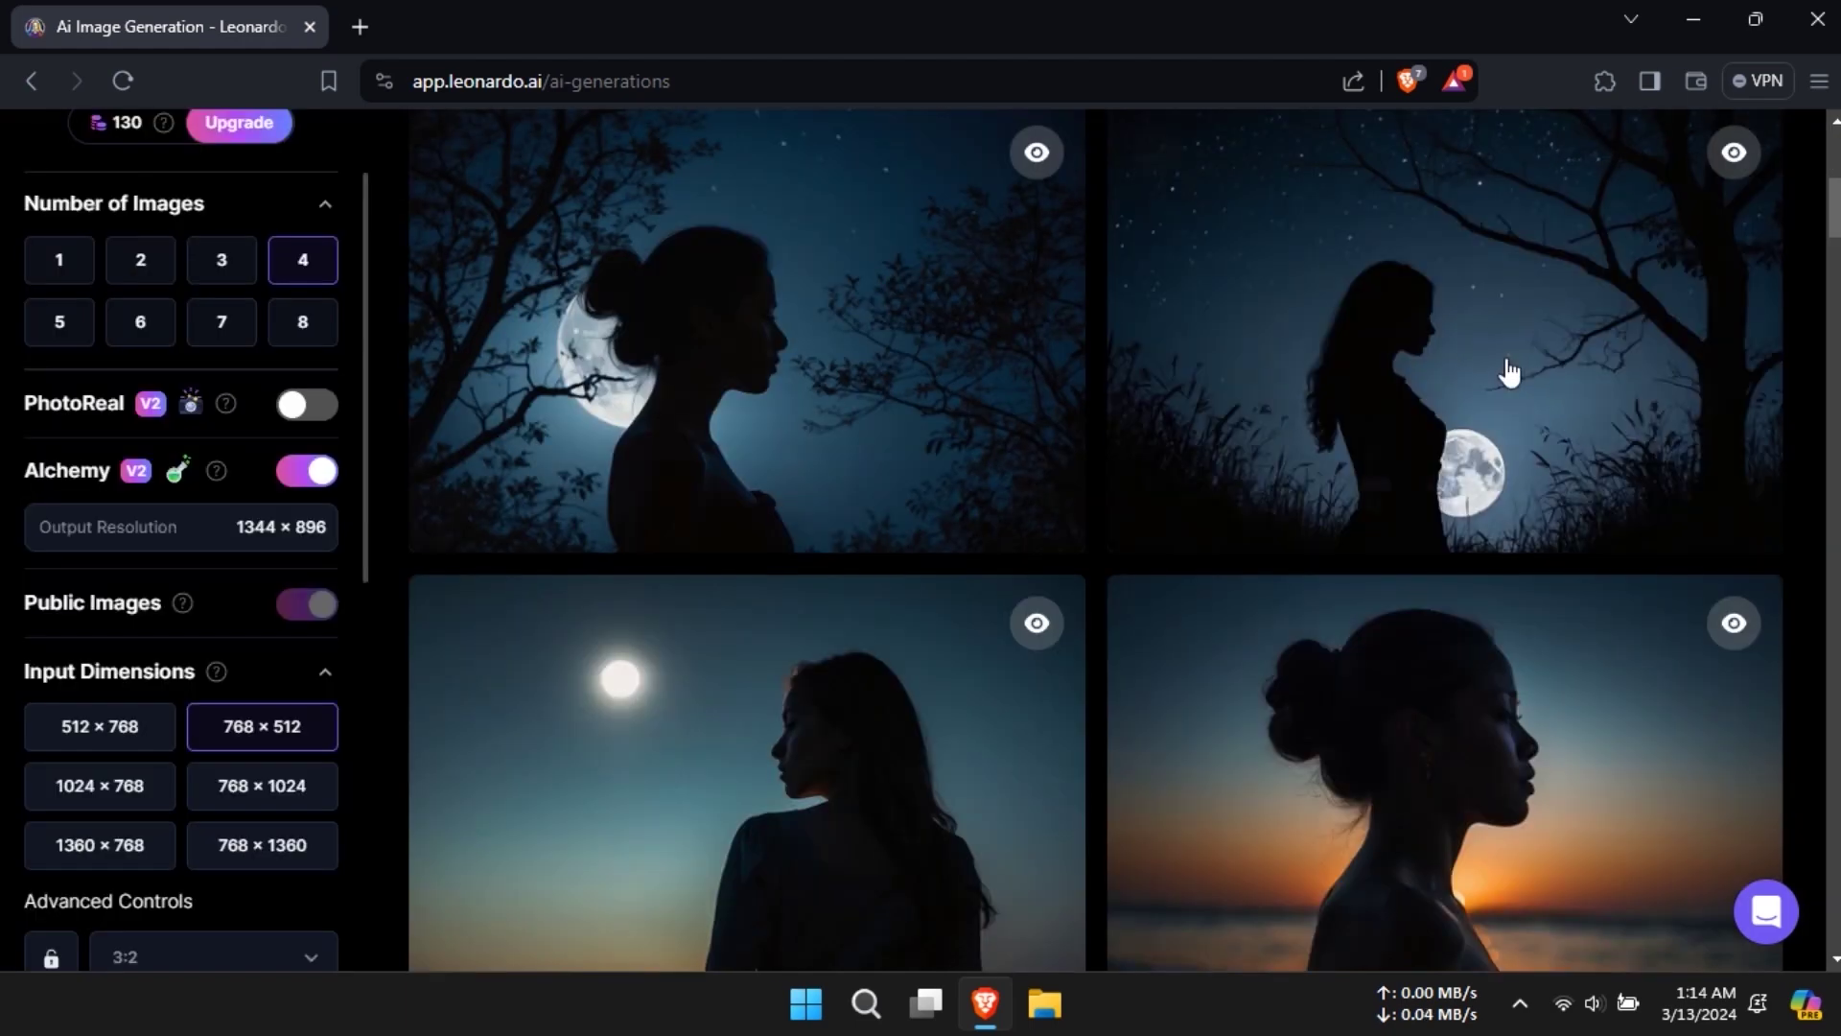